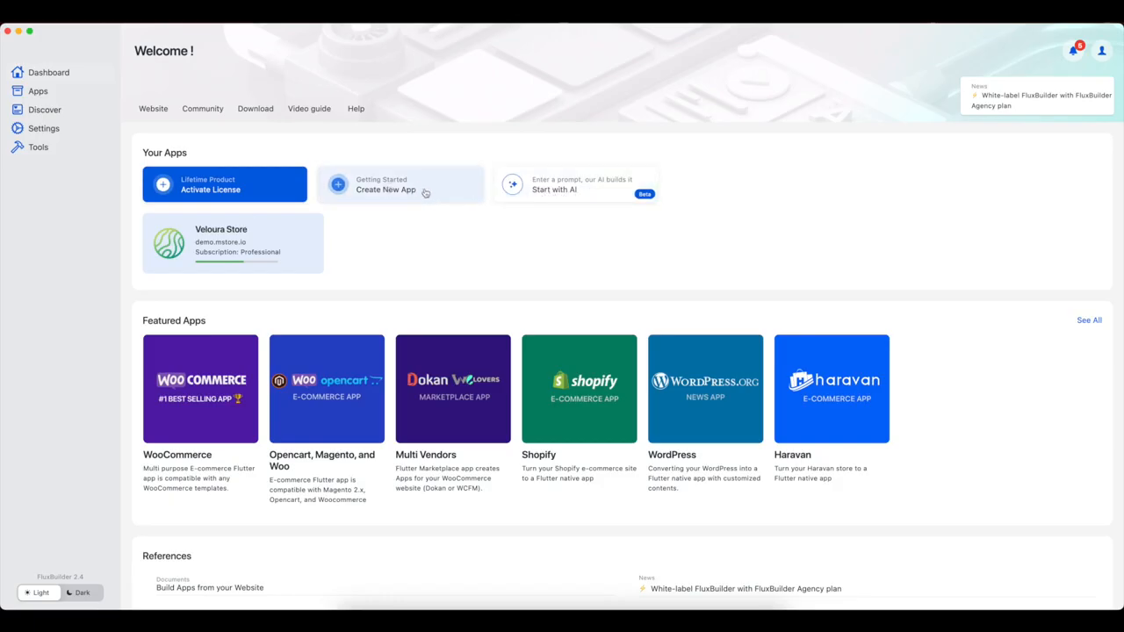
left_click(425, 192)
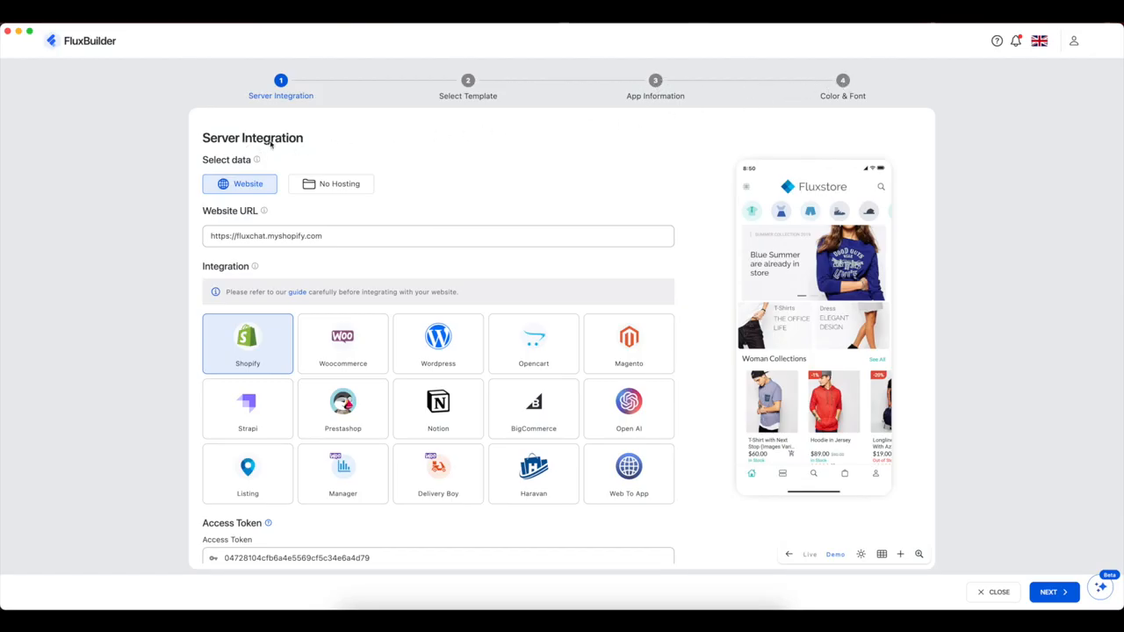
mouse_move(256, 161)
mouse_move(266, 212)
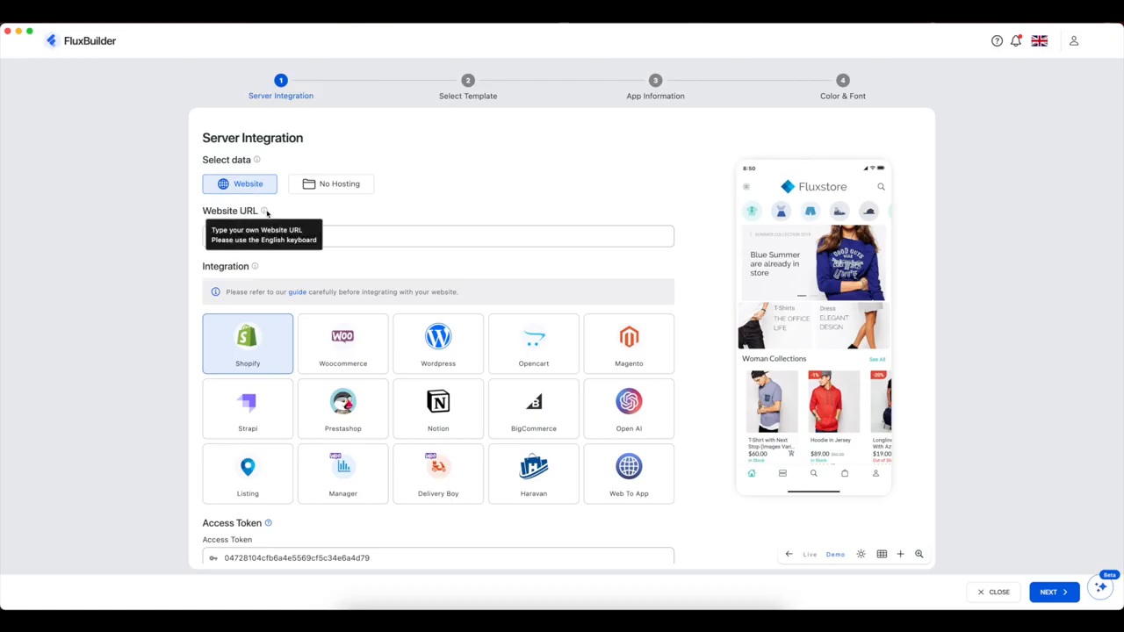
type("https://fluxchat.myshopify.com")
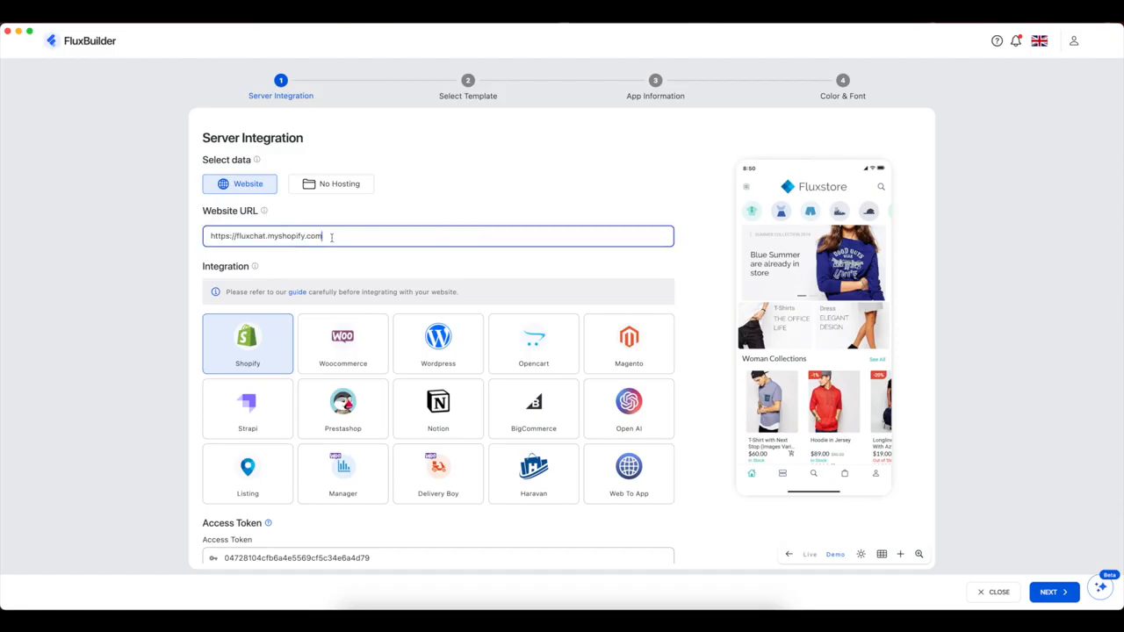
key("ctrl+a")
key("BackSpace")
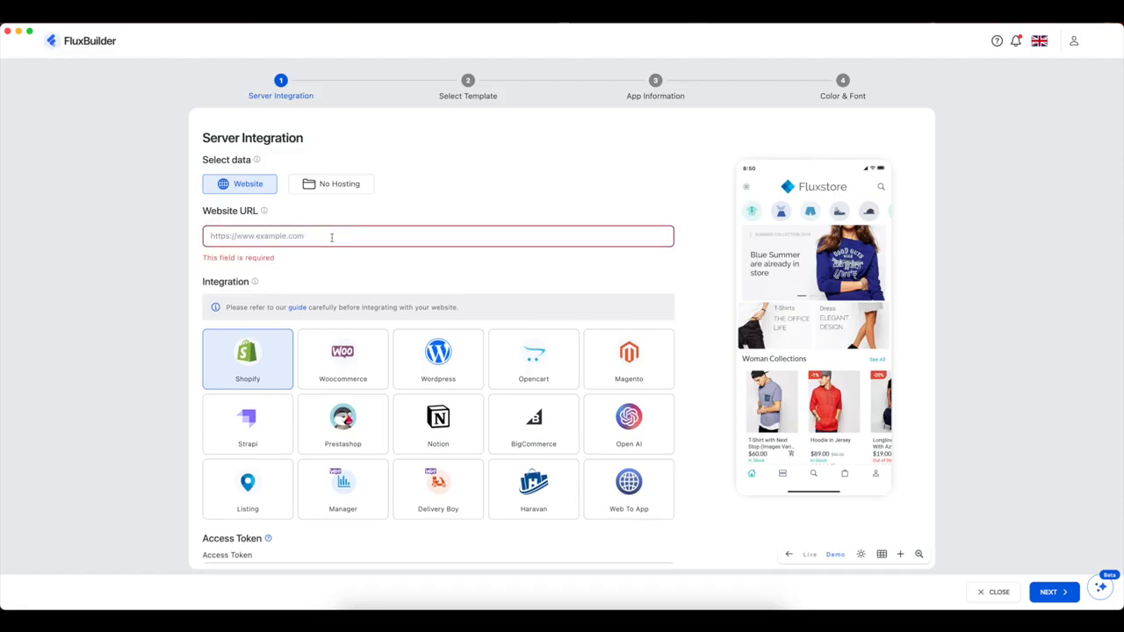
type("https://")
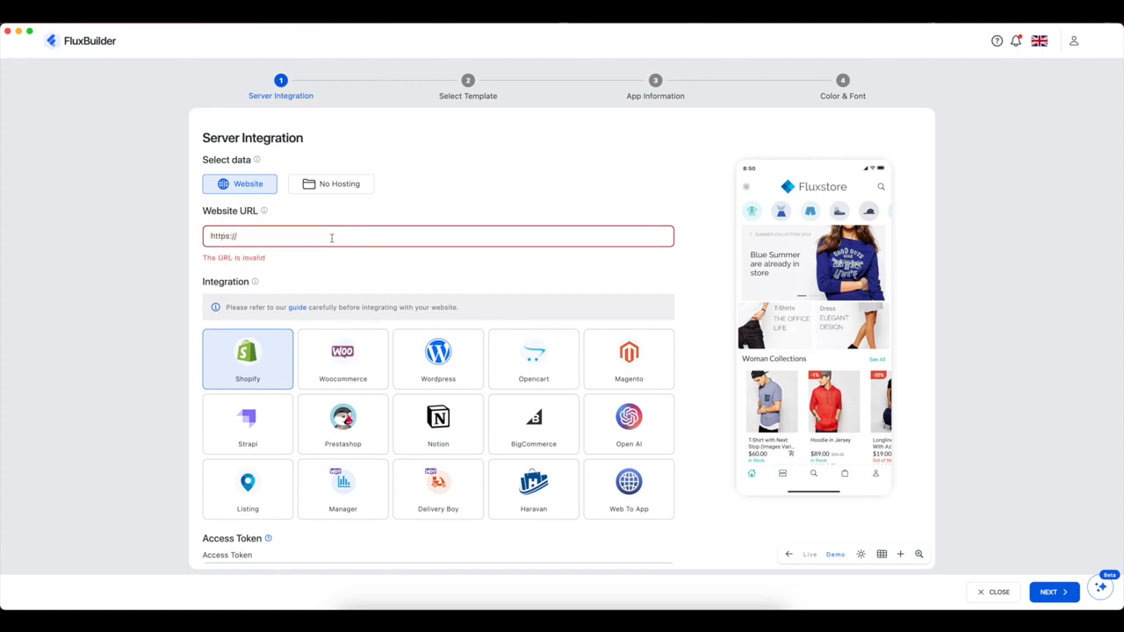
type("funixfas.myshopify.com")
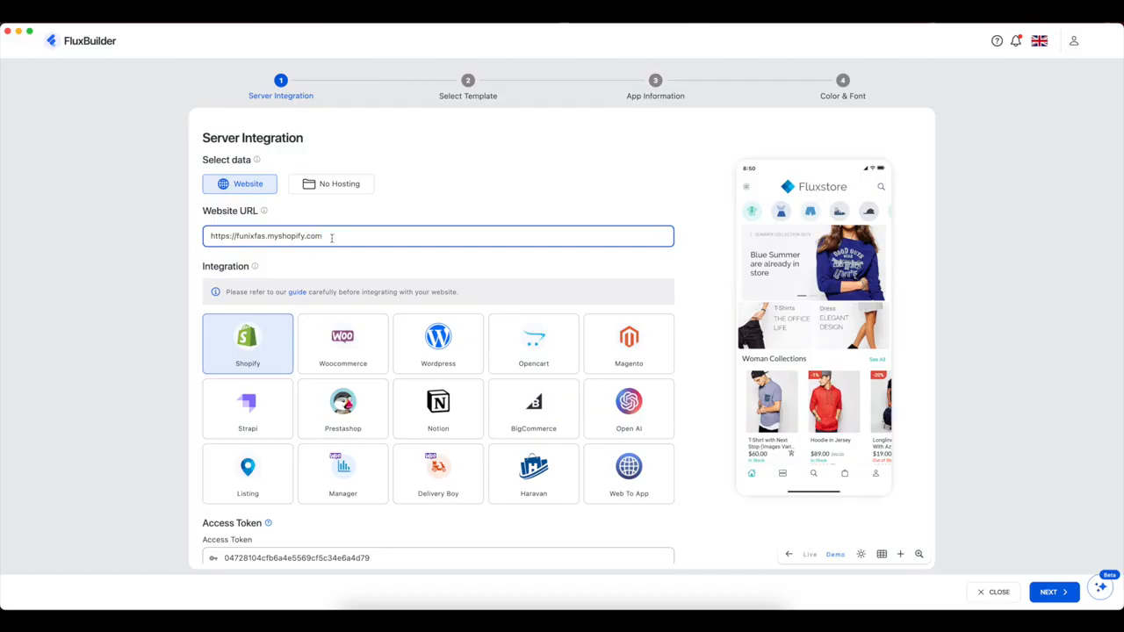
Try the WooCommerce, Magento and WordPress integrations in turn to compare their connection settings
mouse_move(255, 267)
left_click(339, 354)
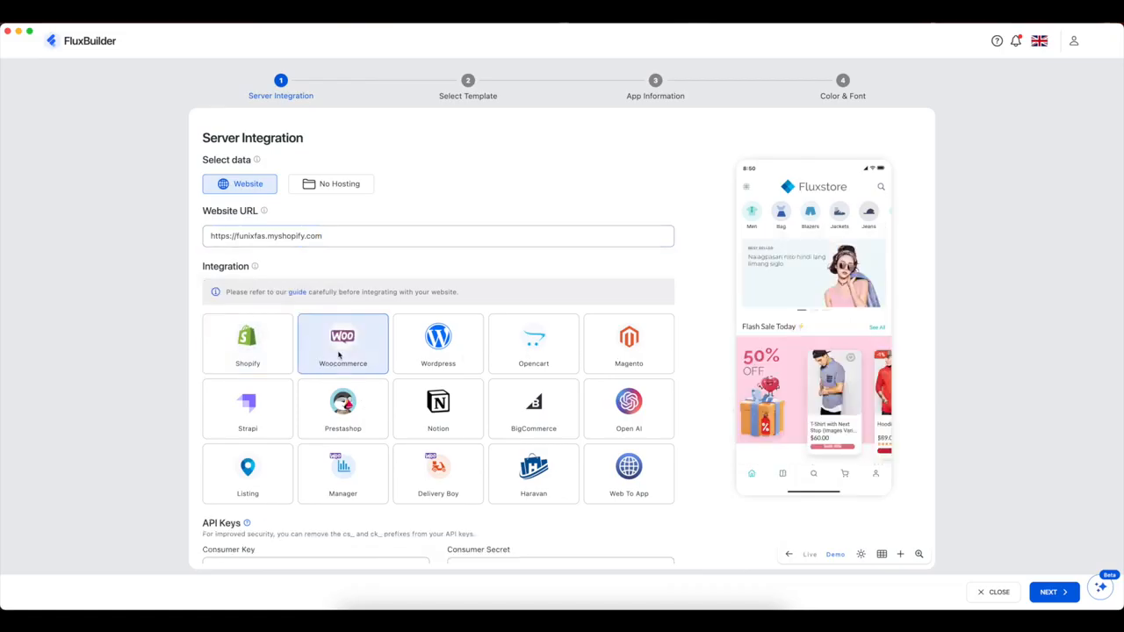
scroll(339, 355, "down", 3)
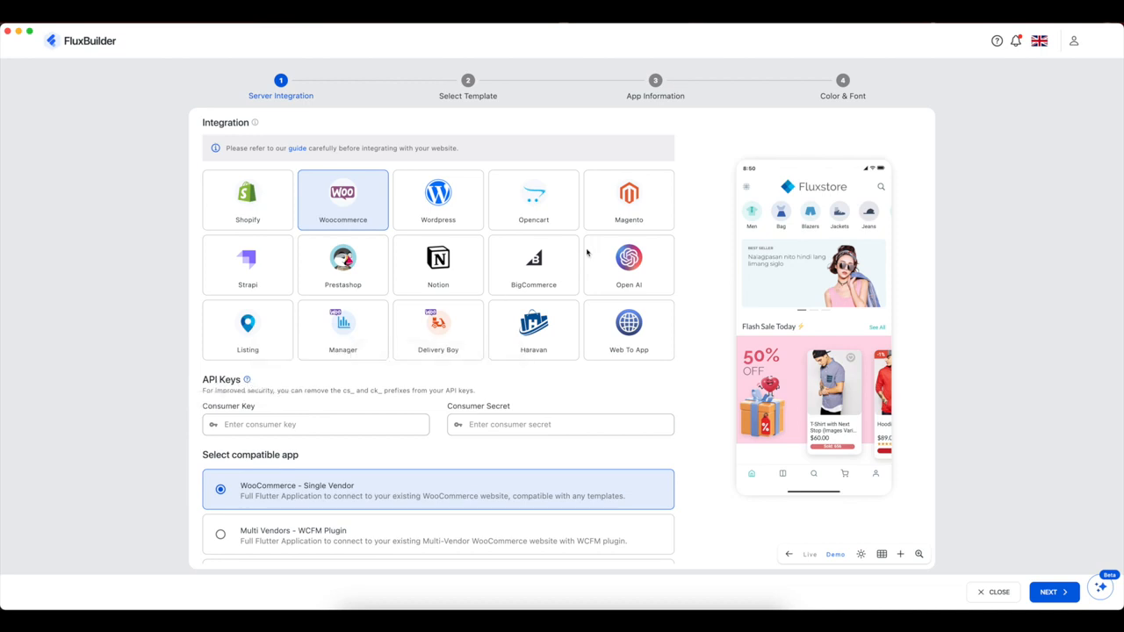
left_click(620, 205)
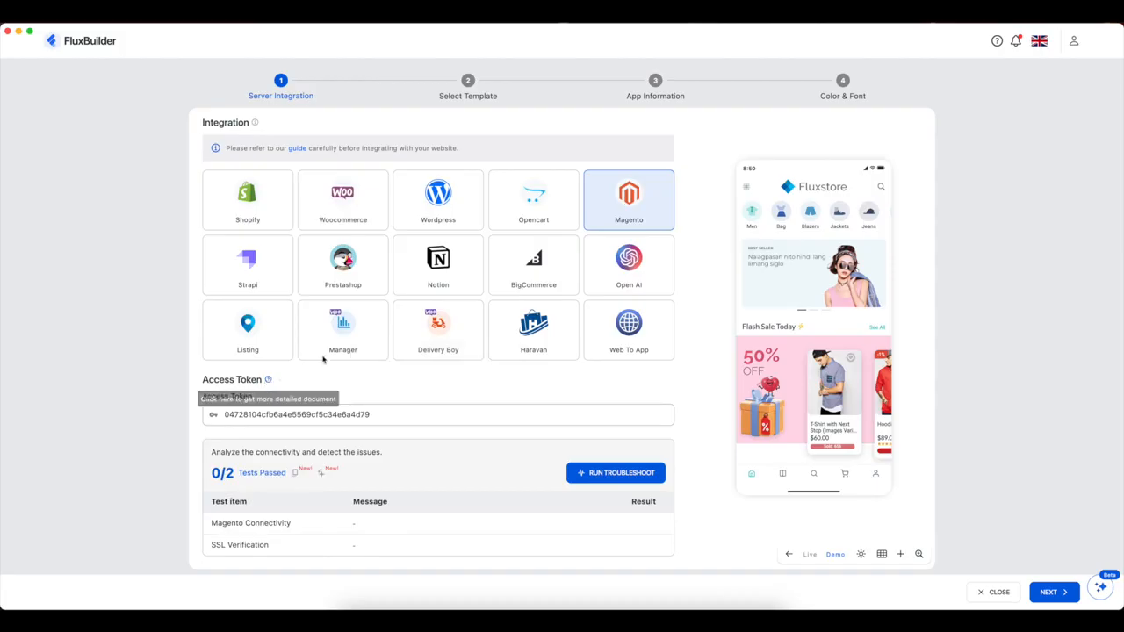
left_click(423, 207)
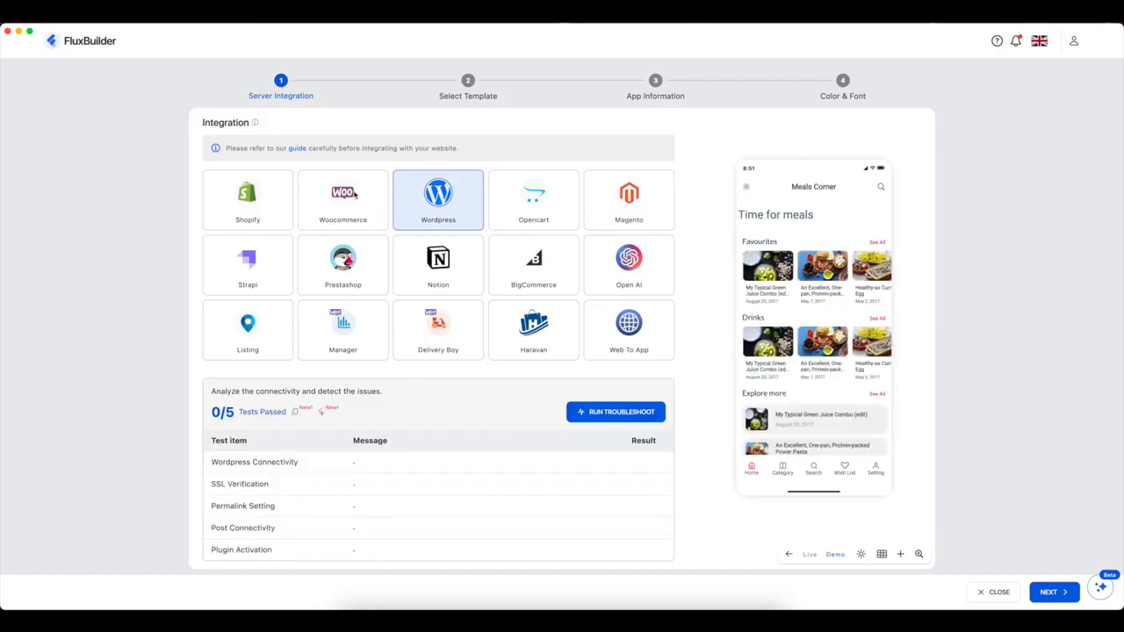
Open the integration guide and review its API installation, app creation and common issues sections, and return to FluxBuilder
left_click(297, 149)
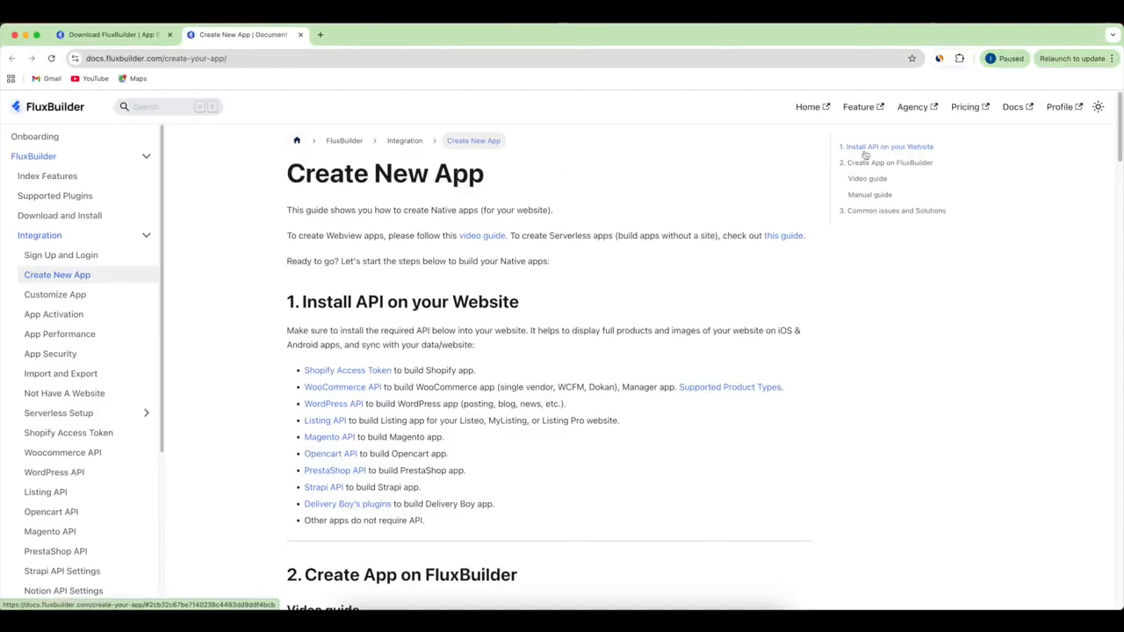
left_click(896, 153)
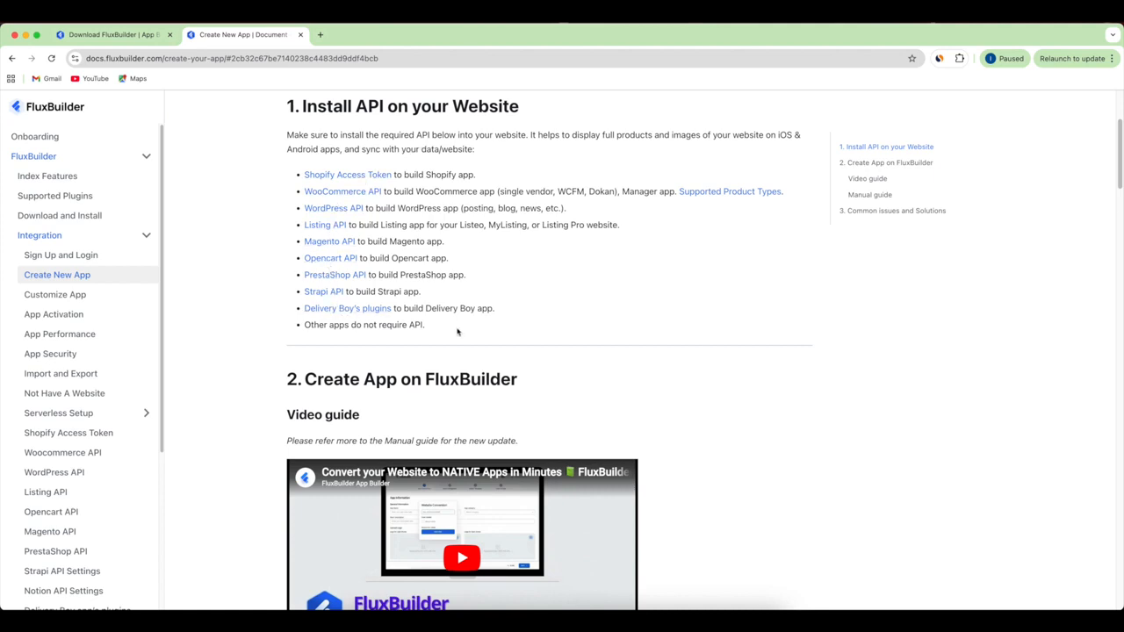
left_click(891, 167)
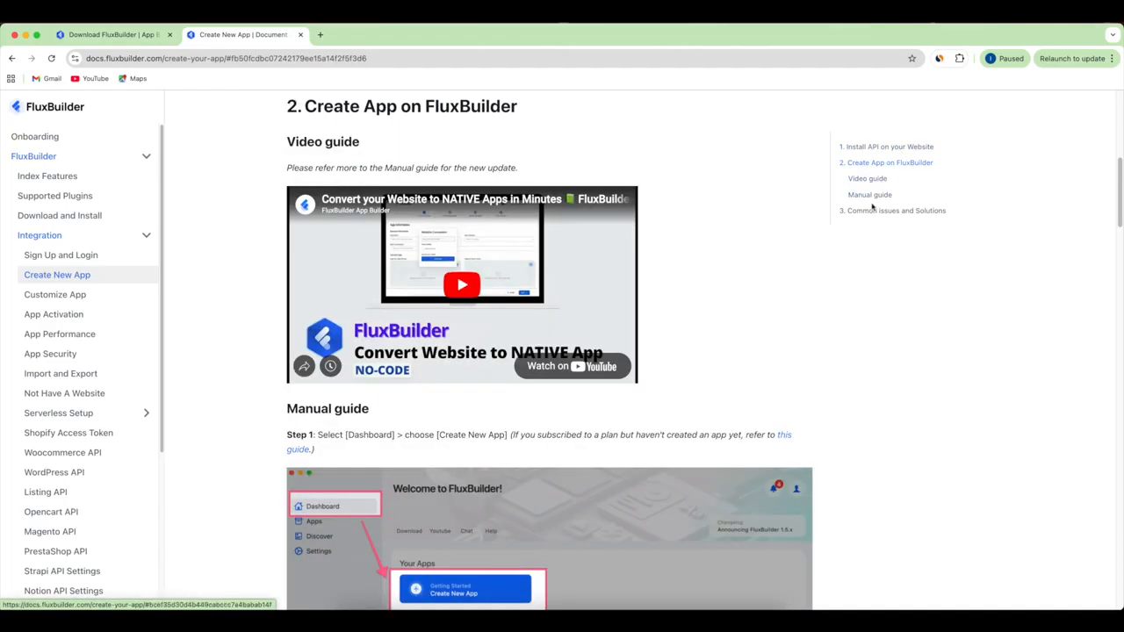
left_click(910, 213)
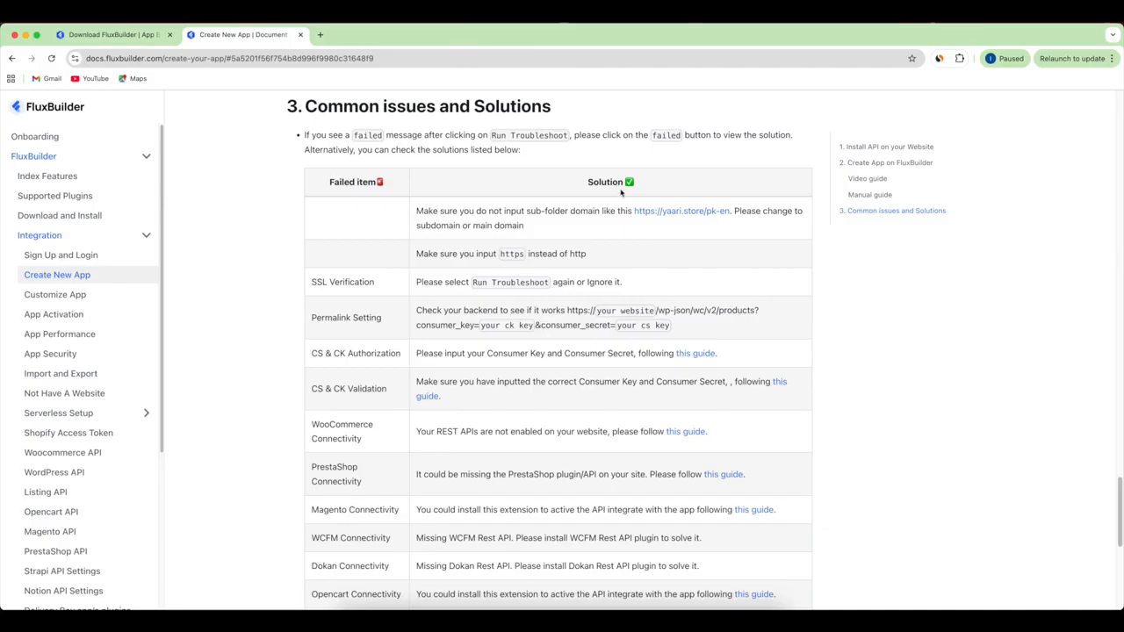
key("super+Tab")
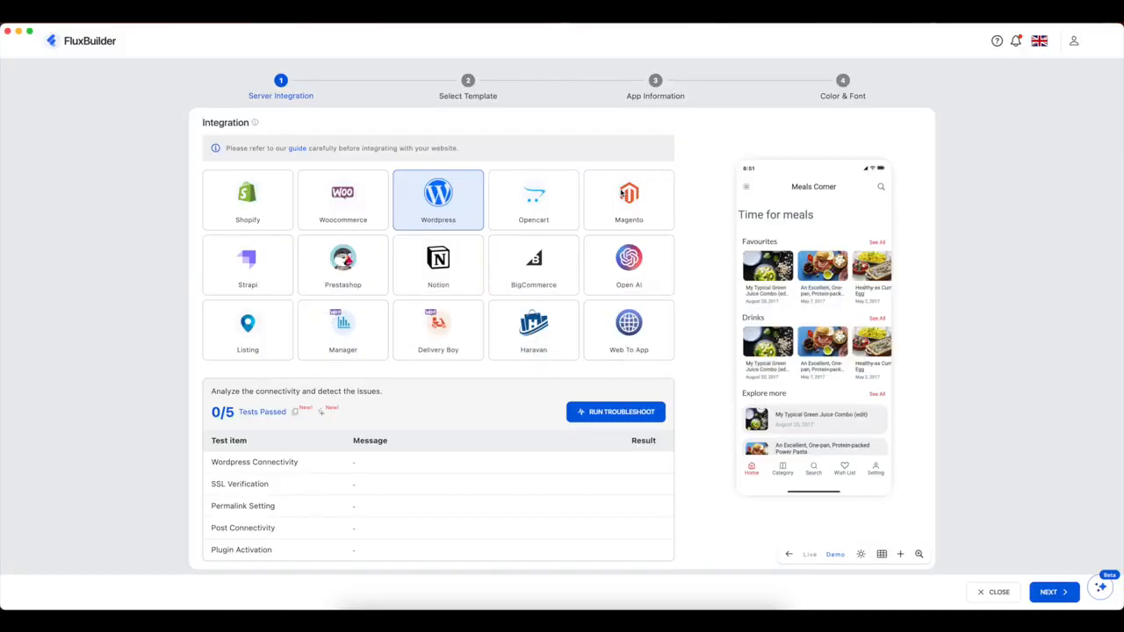
Select the Shopify integration and copy the store's access token from the "Create New App on FluxBuilder" note
left_click(243, 202)
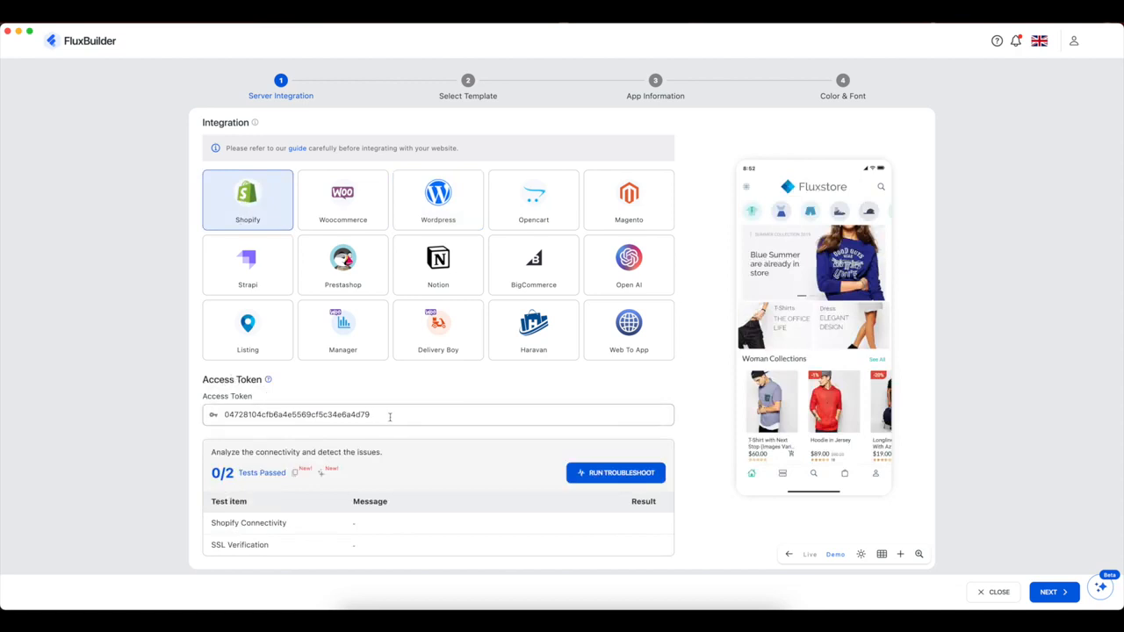
key("super+Tab")
key("super+Tab")
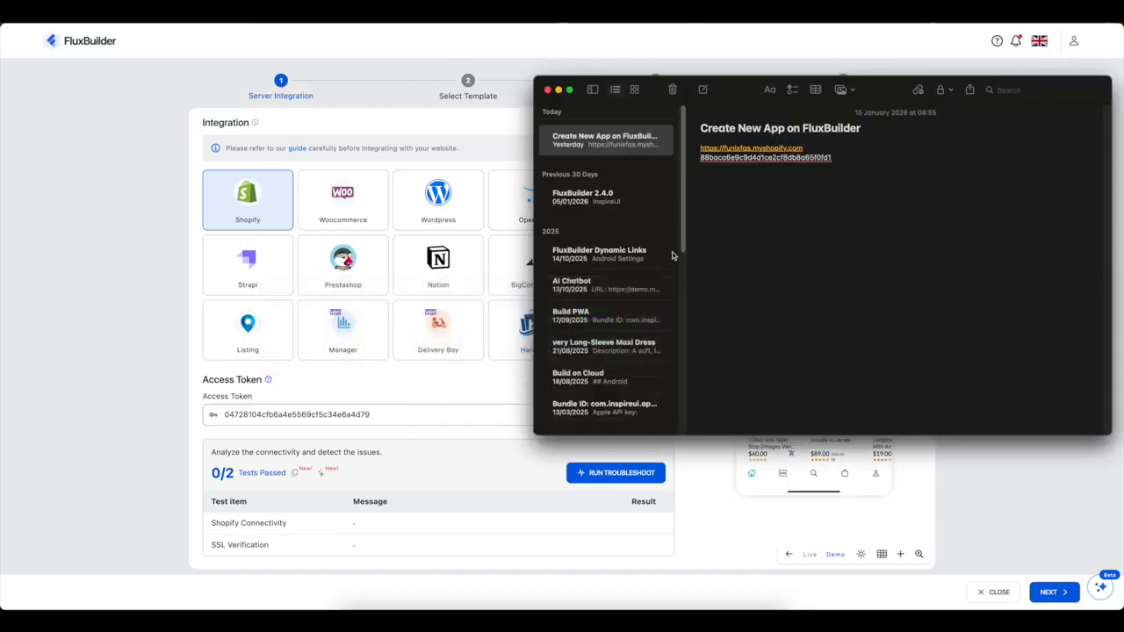
double_click(819, 158)
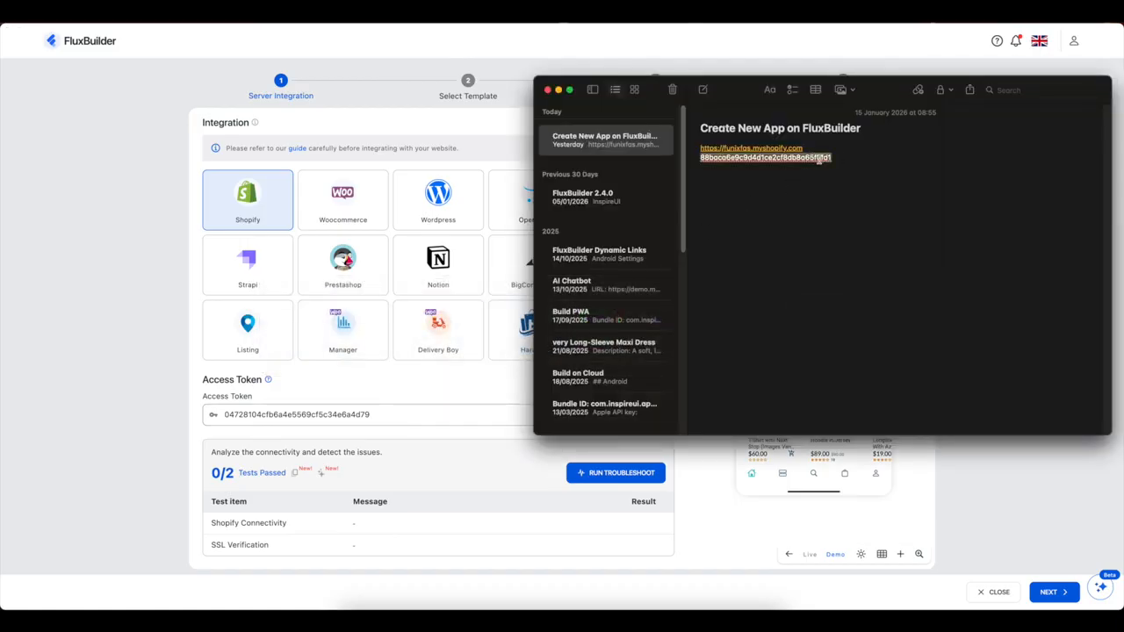
right_click(819, 159)
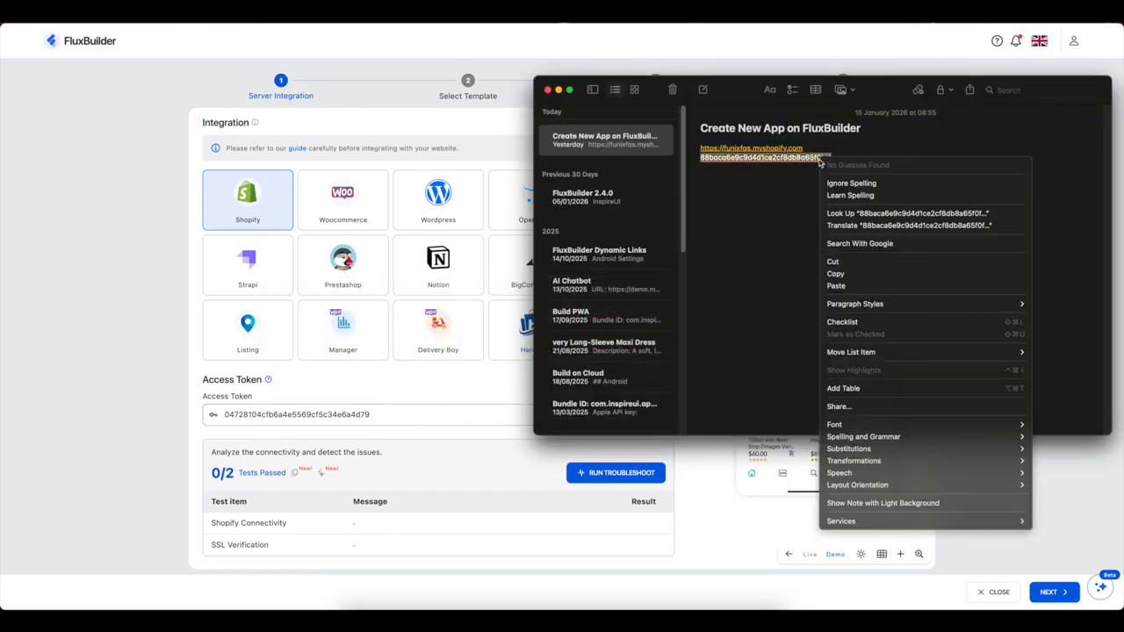
left_click(856, 273)
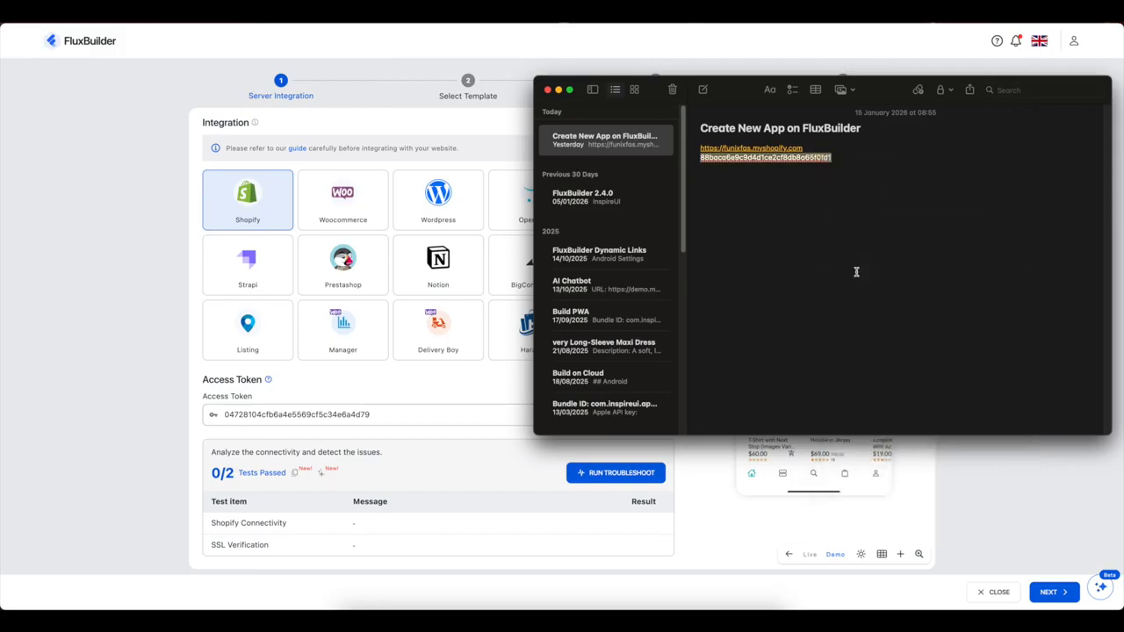
Replace the existing access token with the copied one and run the connectivity troubleshoot
left_click(401, 417)
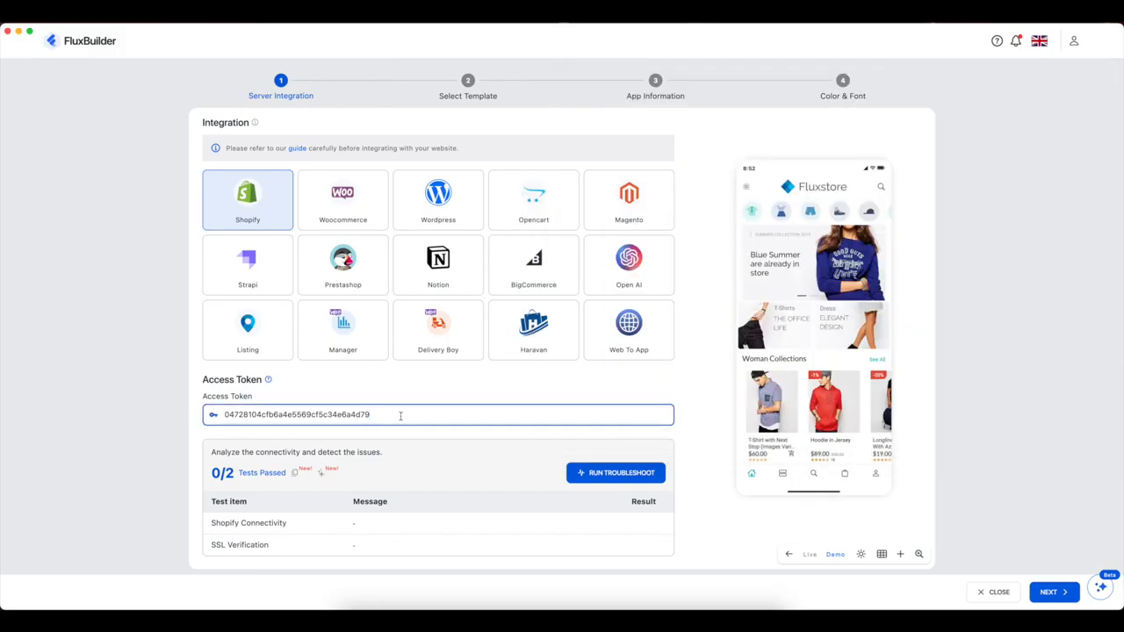
key("super+a")
key("BackSpace")
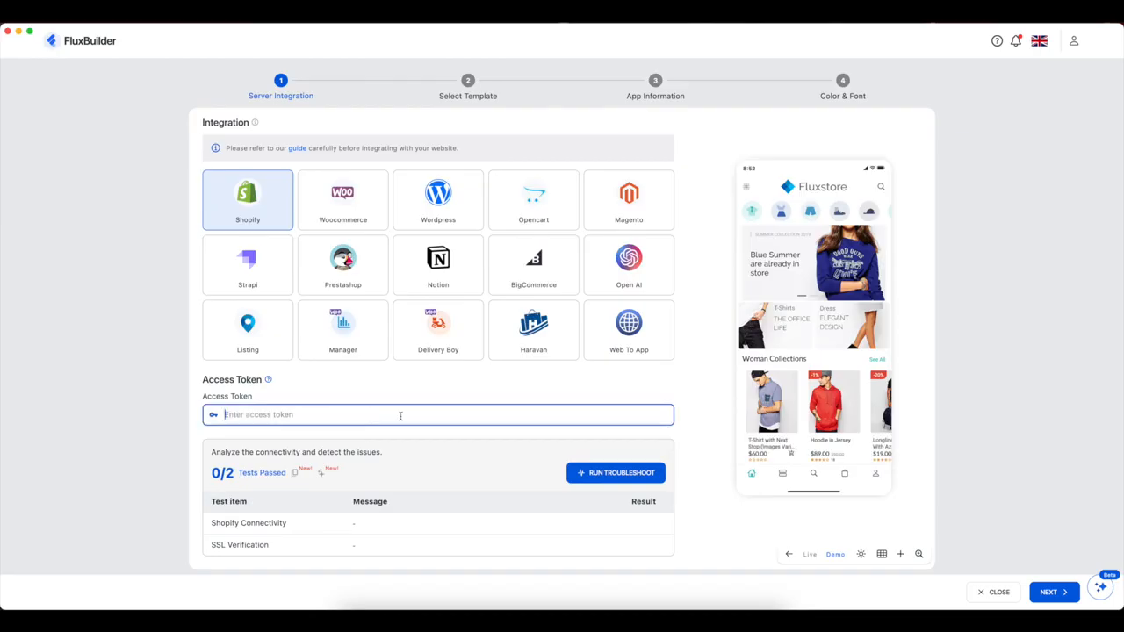
right_click(249, 413)
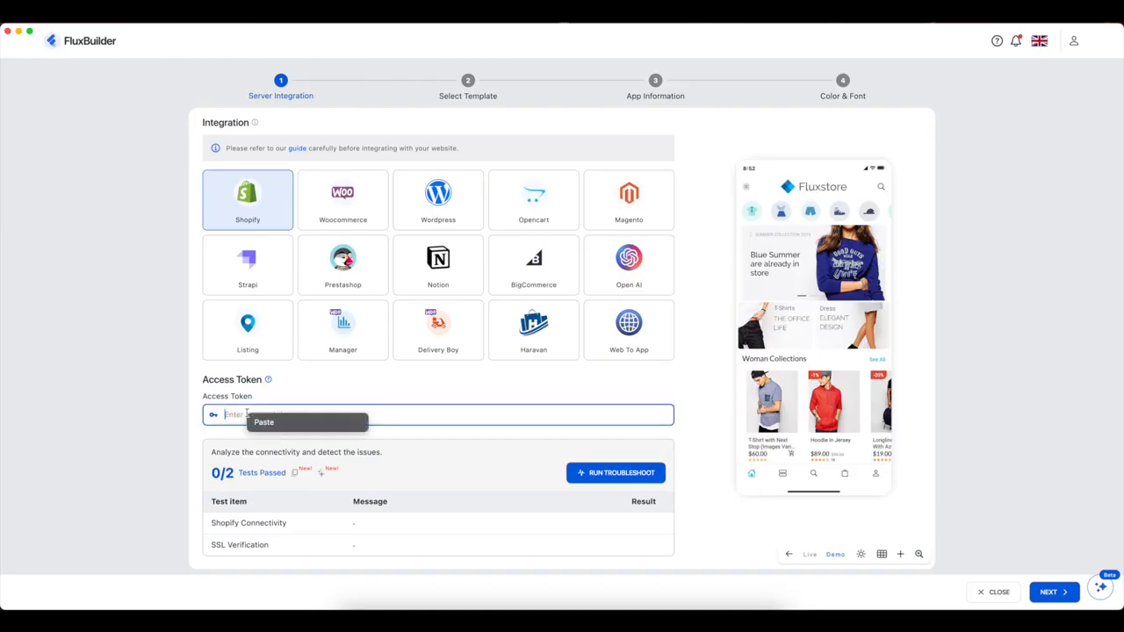
left_click(264, 423)
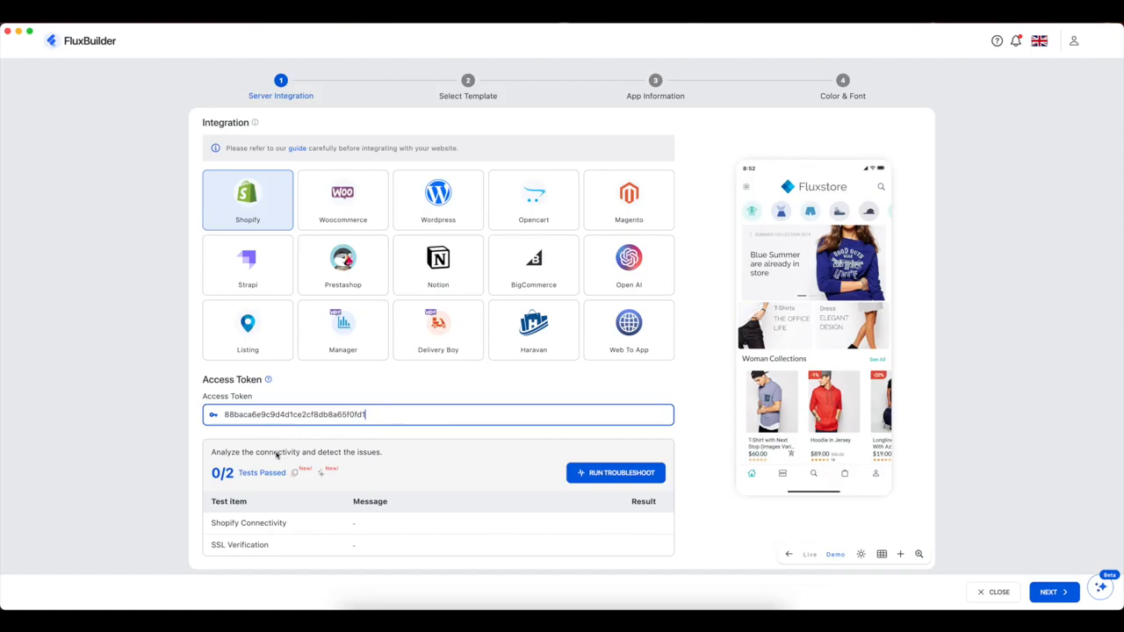
left_click(608, 474)
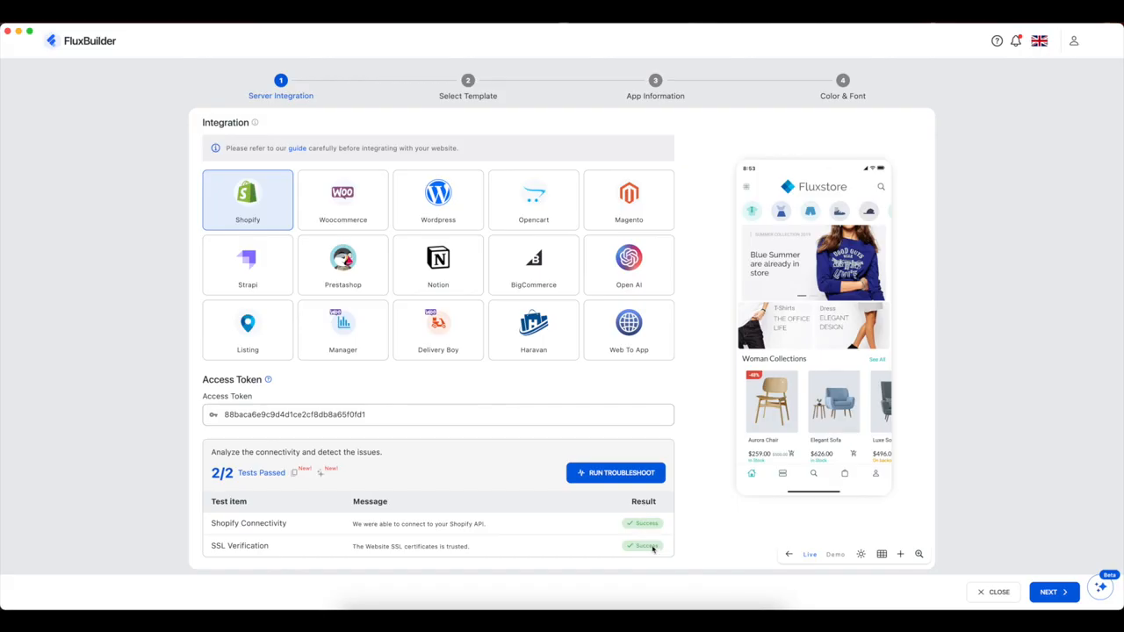
Remove the last character of the access token and run the troubleshoot again to test an invalid token
left_click(381, 416)
key("BackSpace")
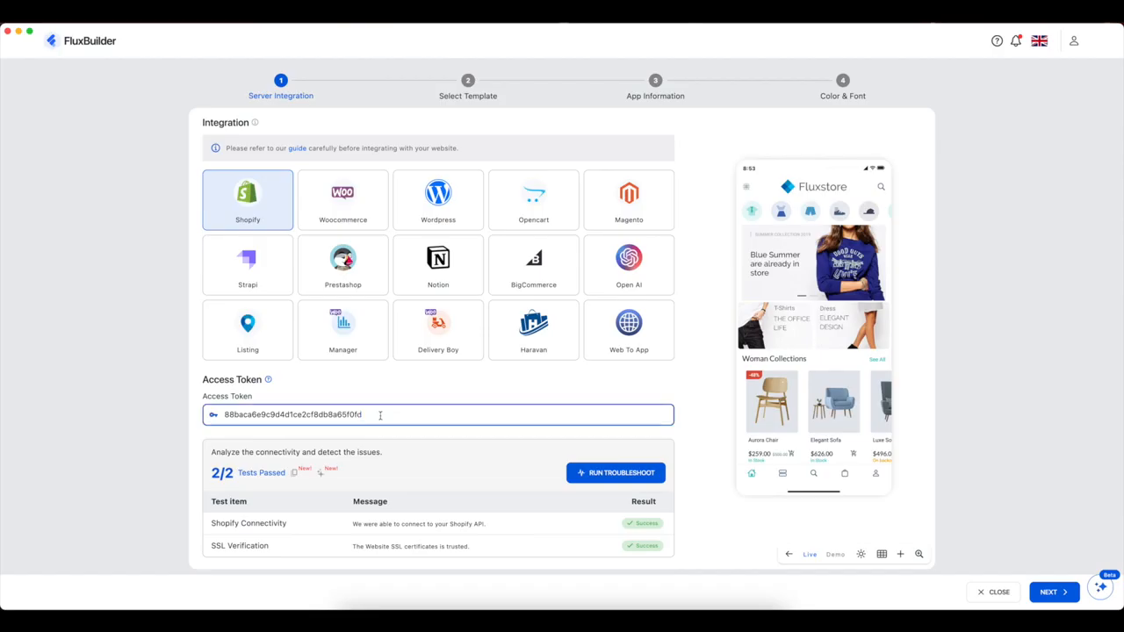
left_click(587, 473)
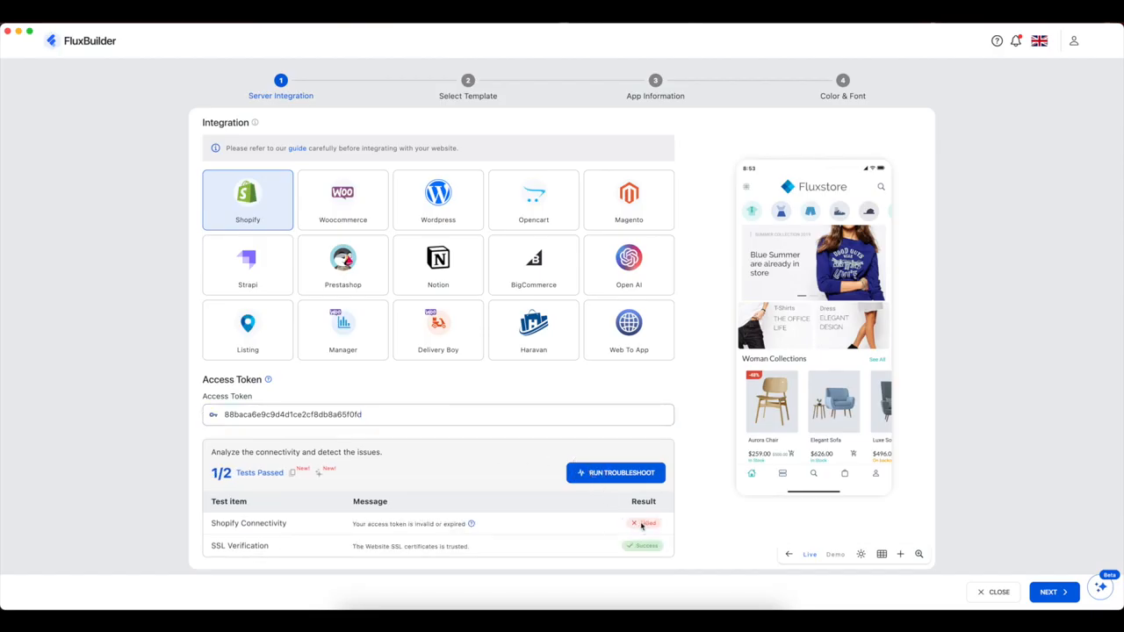
Open the suggested solution for the failed Shopify connectivity test and find the Shopify entry in the common issues table
left_click(471, 525)
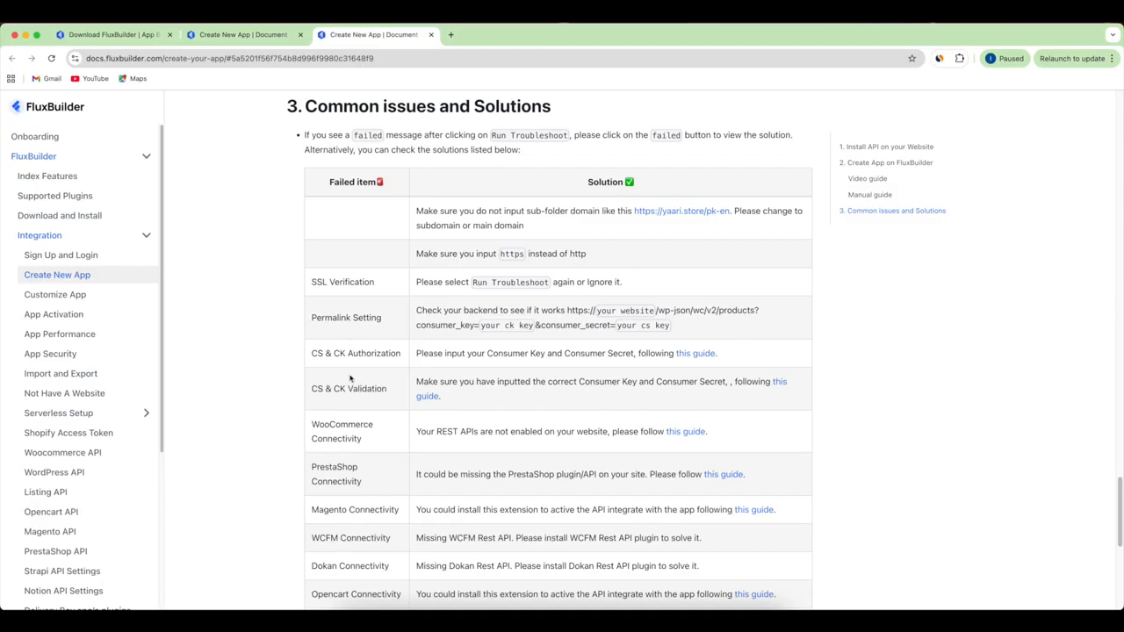
scroll(355, 527, "down", 2)
scroll(355, 527, "down", 4)
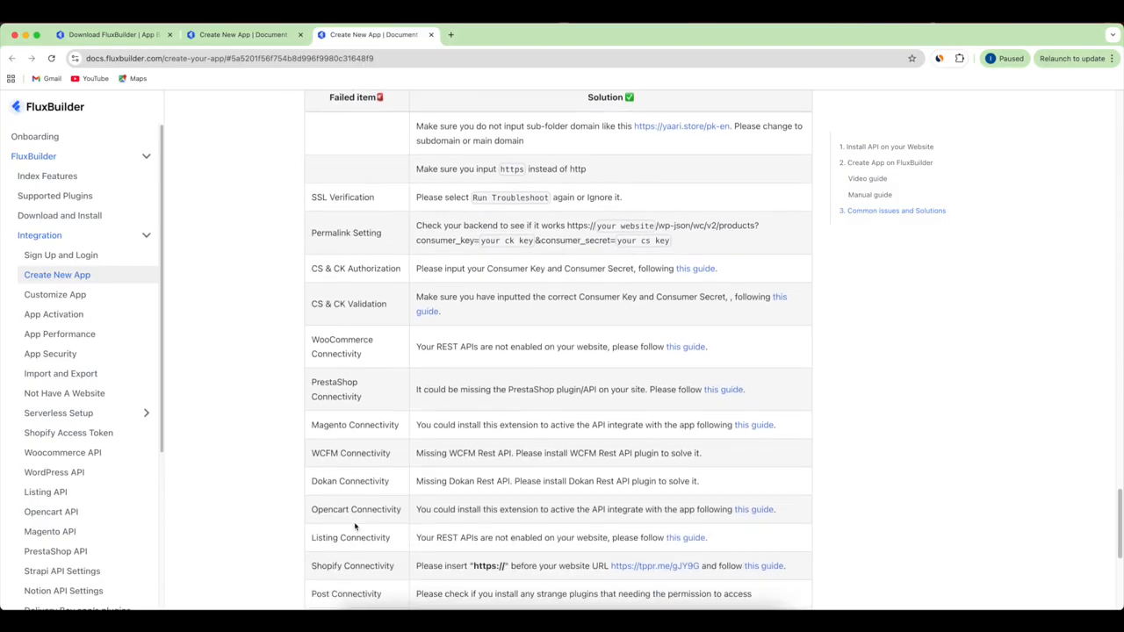
scroll(356, 527, "down", 1)
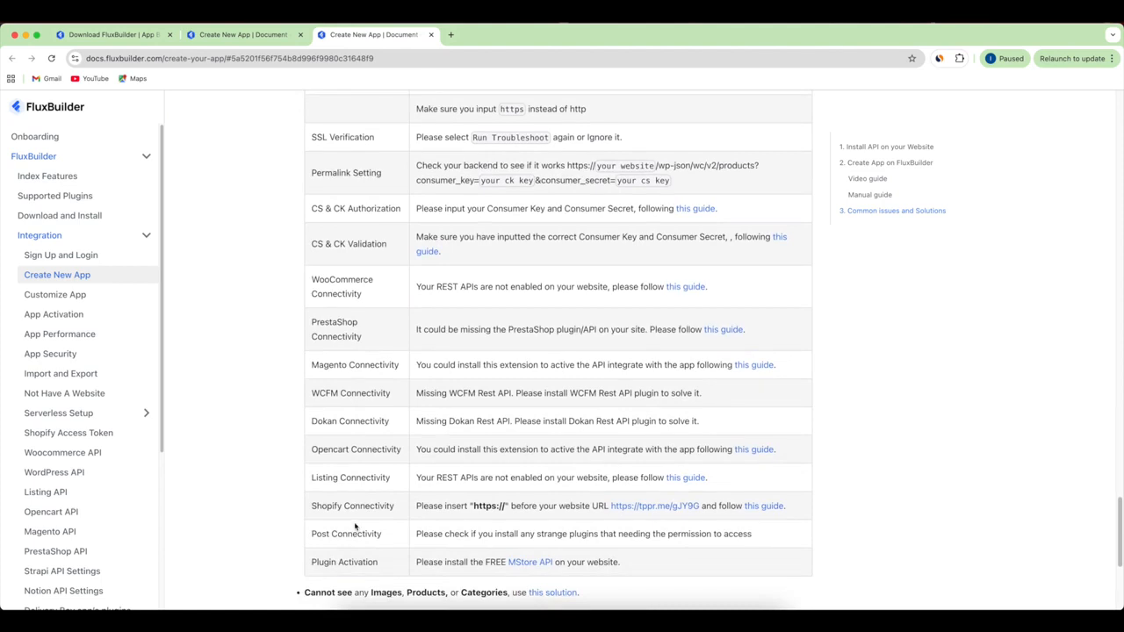
key("super+Tab")
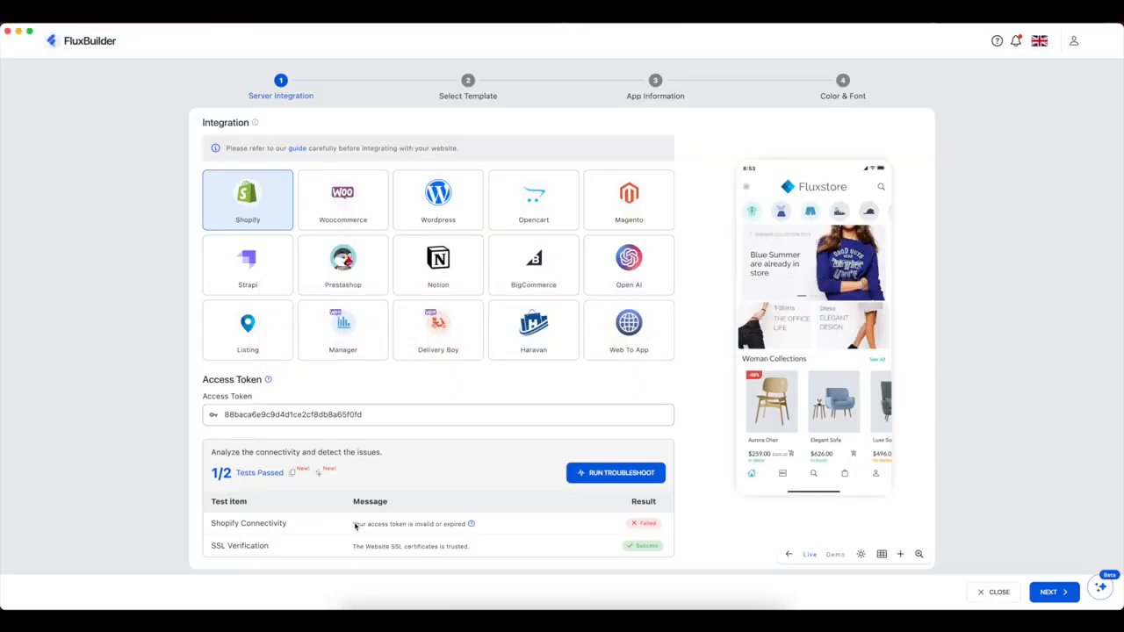
Restore the missing last character of the access token in FluxBuilder and rerun the troubleshoot
left_click(394, 415)
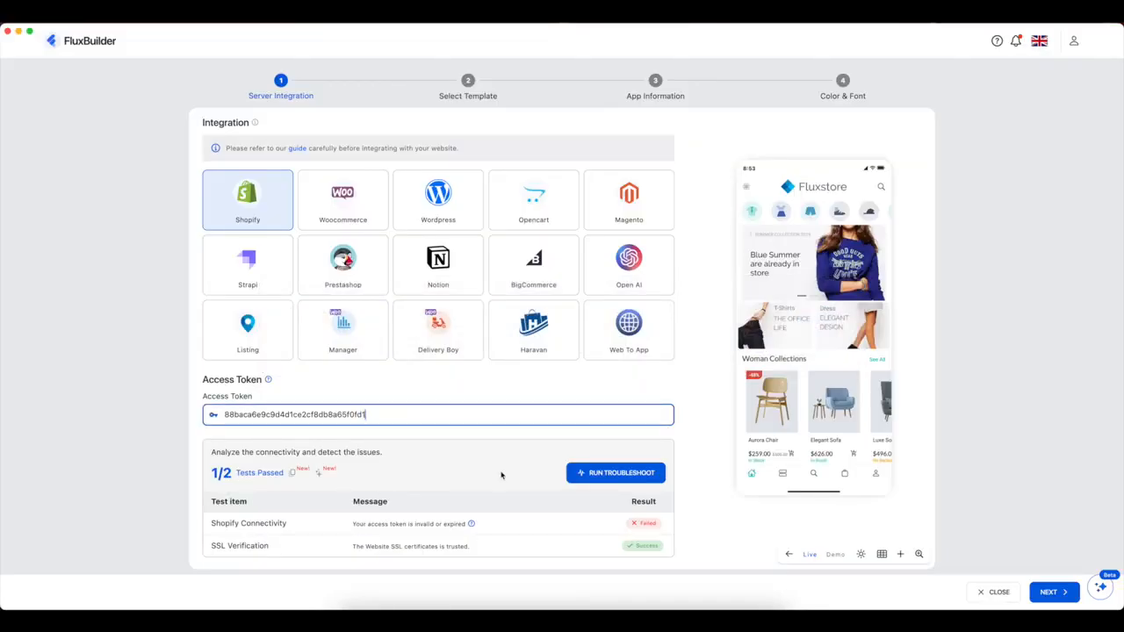
left_click(590, 479)
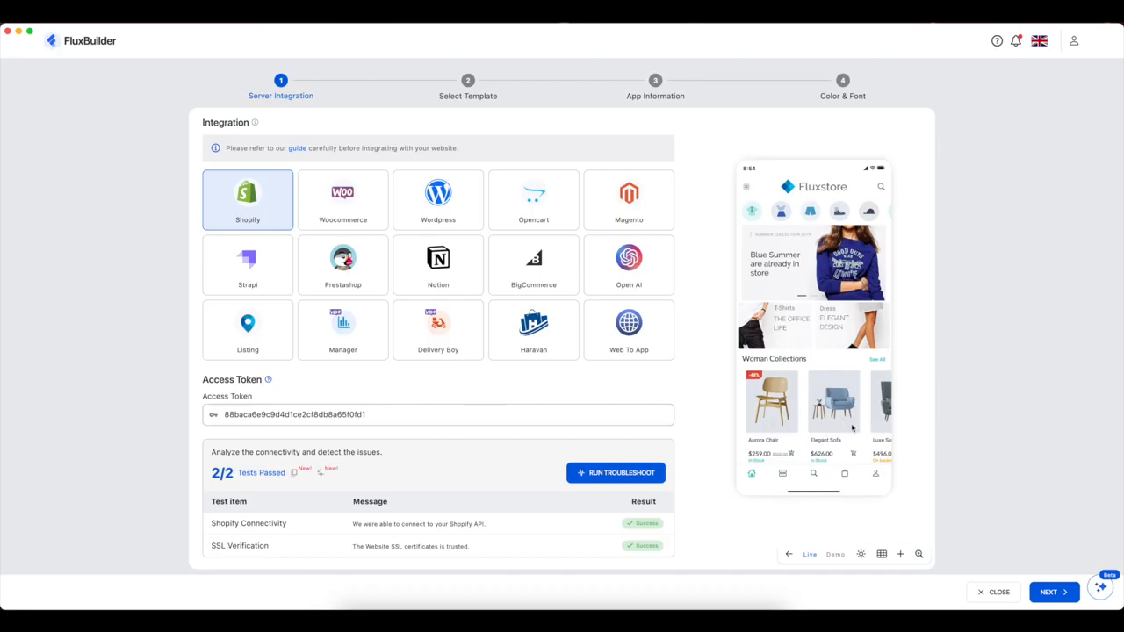
Switch the app preview to demo data and back to the live store data
left_click(837, 560)
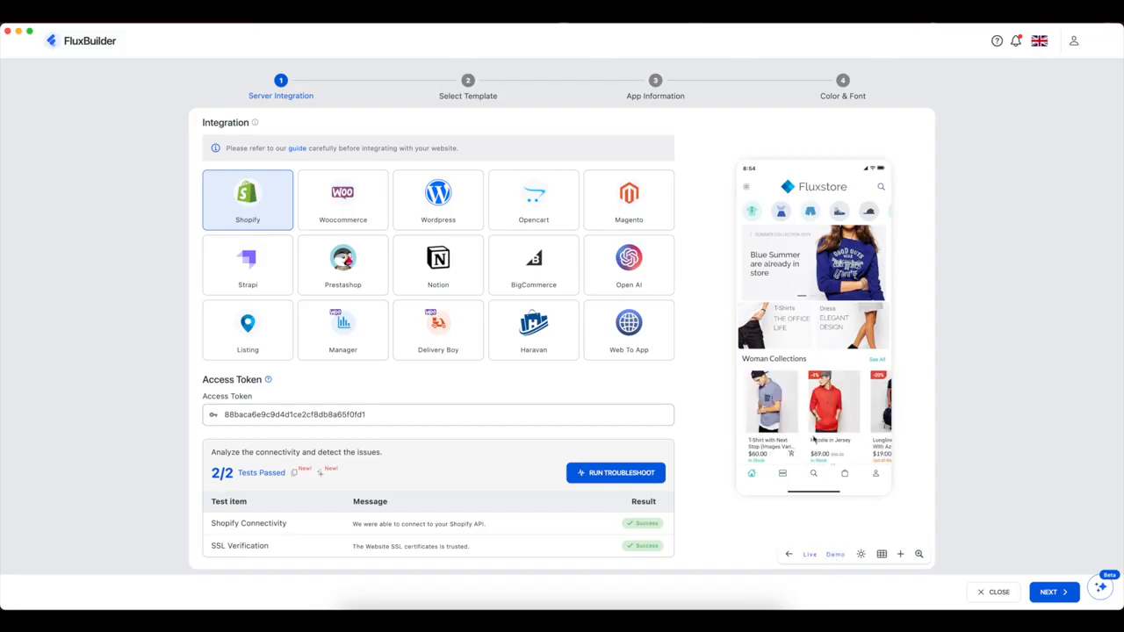
left_click(812, 558)
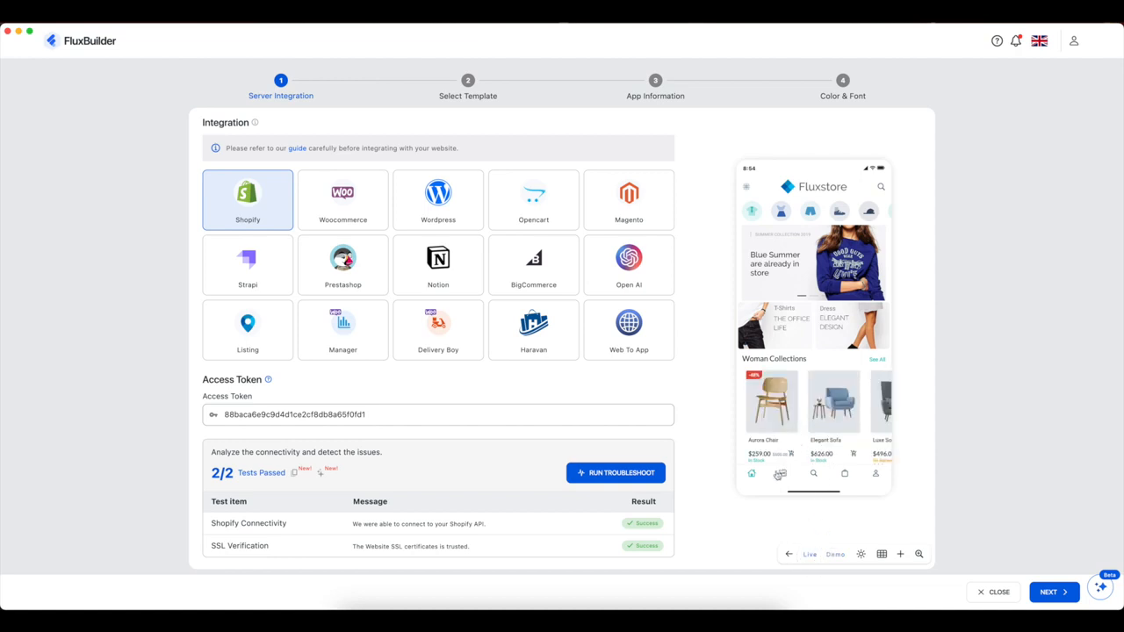
Look through the store collections in the live app preview and continue to the template selection
scroll(849, 451, "down", 1)
scroll(849, 451, "down", 5)
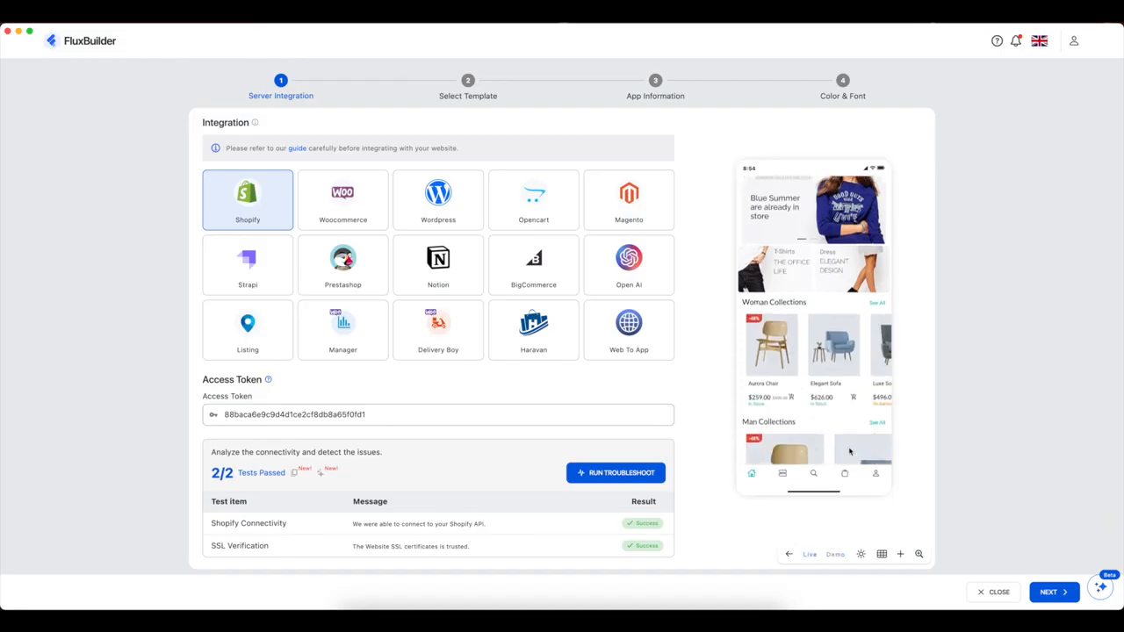
scroll(850, 452, "down", 2)
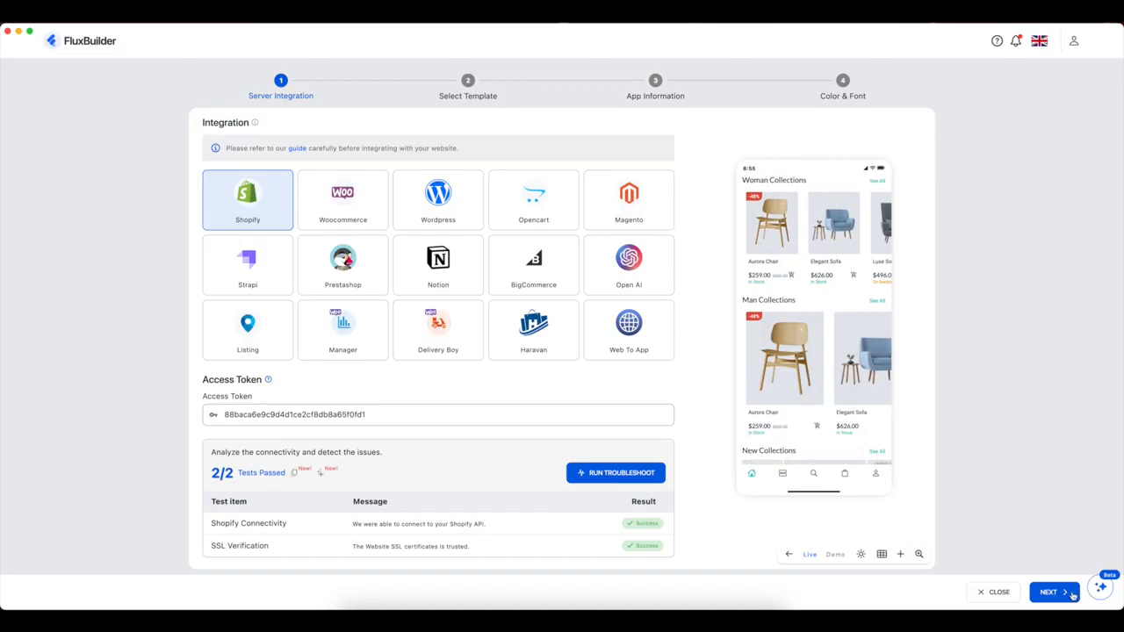
left_click(1053, 592)
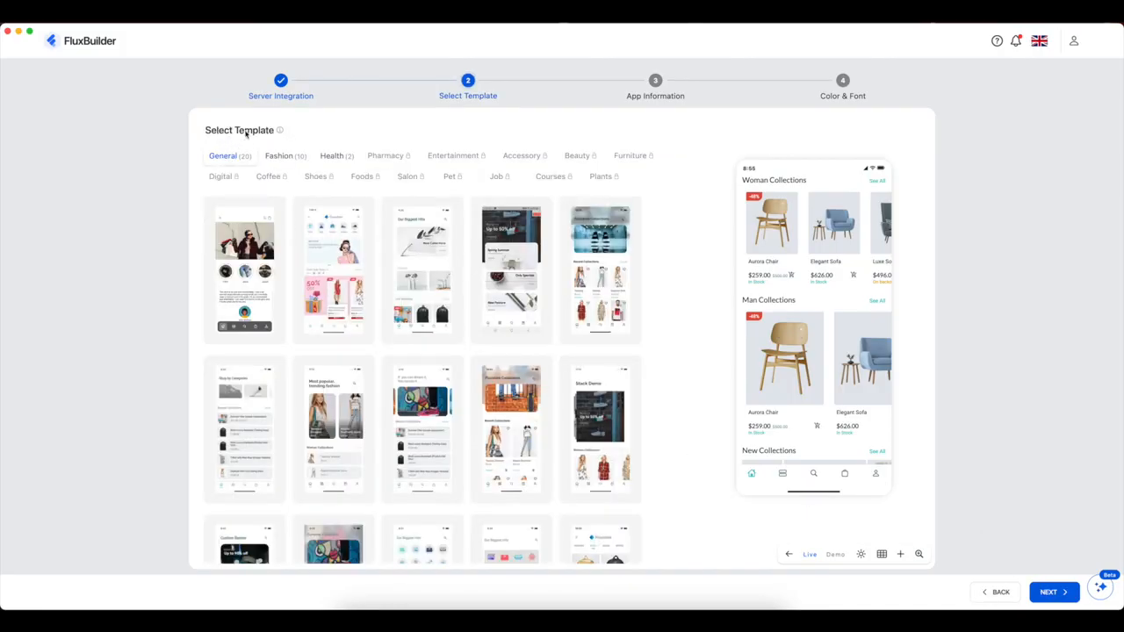
Browse the Fashion, Health, Salon and Pet template categories
left_click(285, 159)
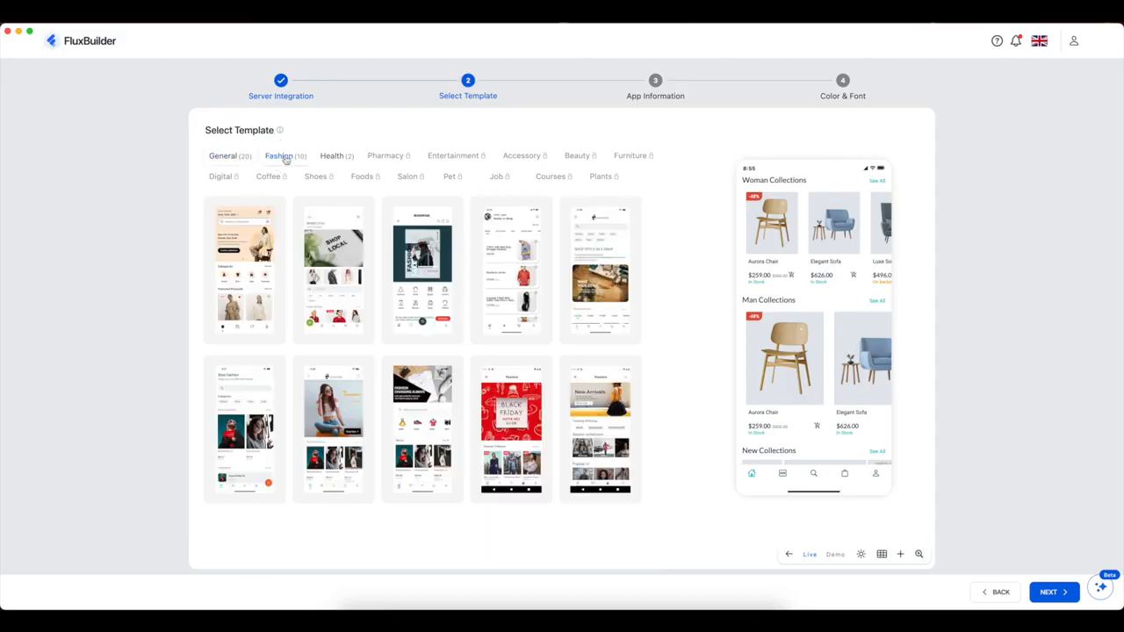
left_click(332, 158)
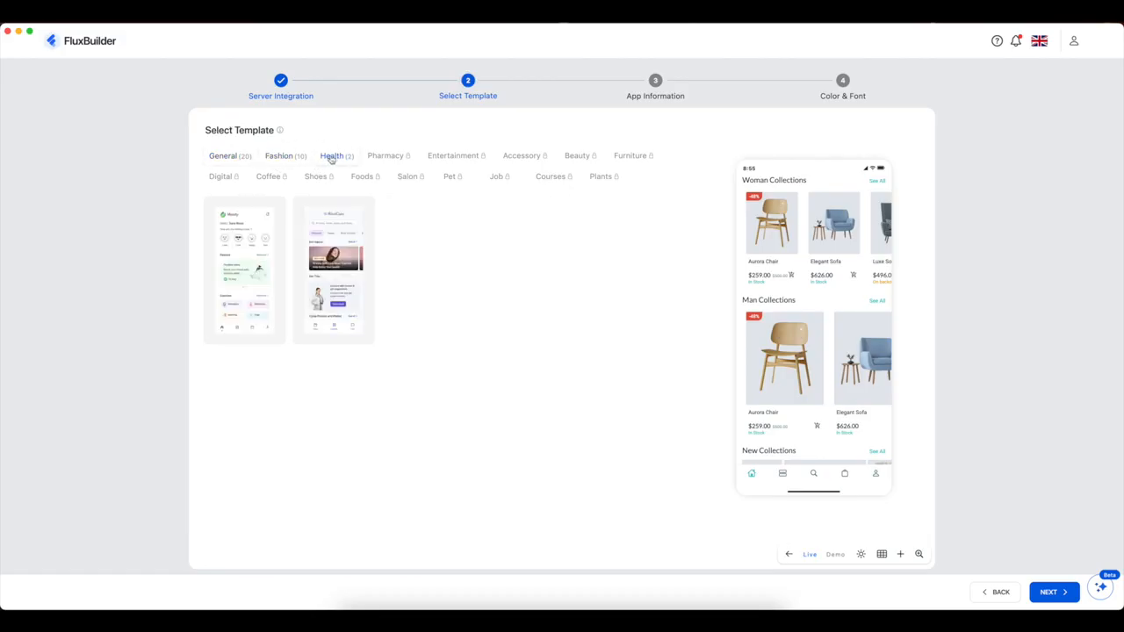
left_click(408, 176)
left_click(447, 177)
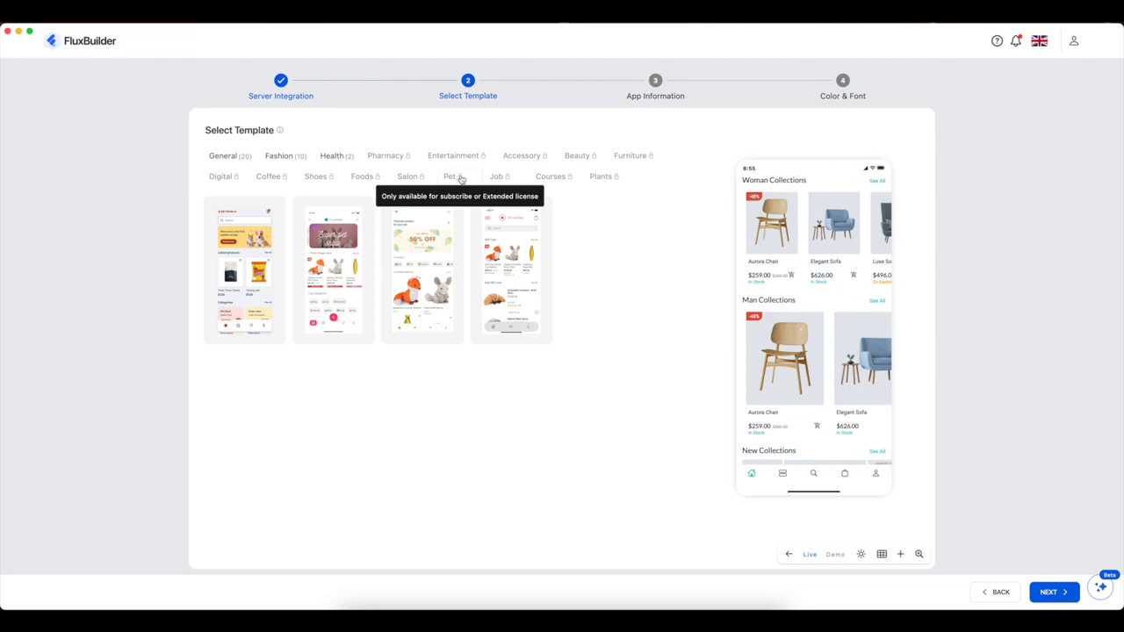
Choose the Wardrobe template from the Fashion category and continue to the app information
left_click(301, 158)
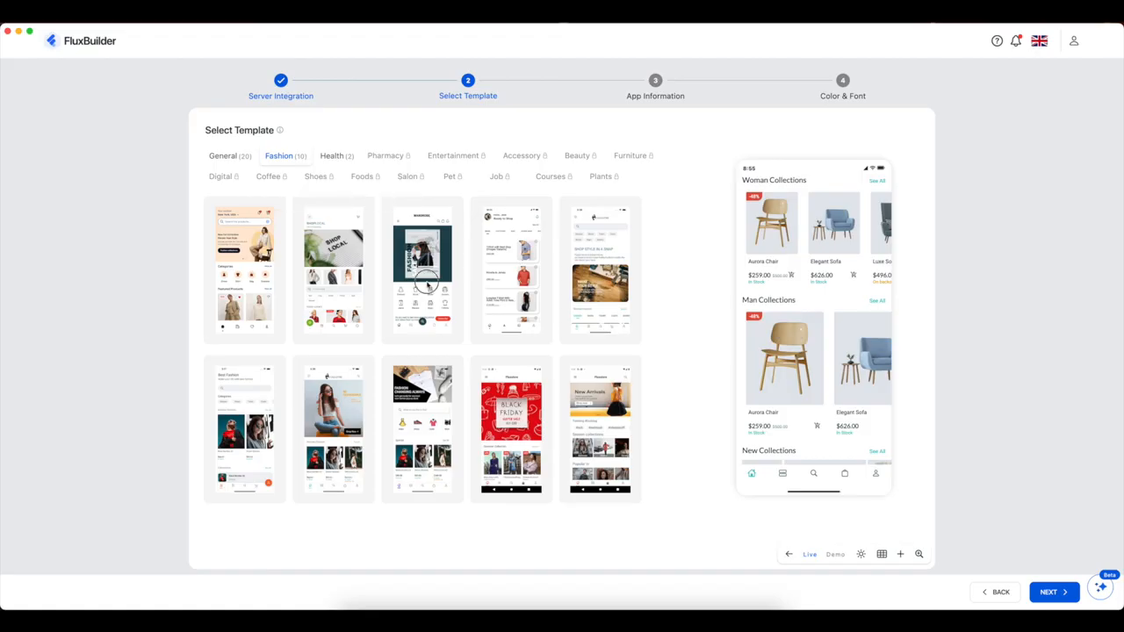
mouse_move(427, 284)
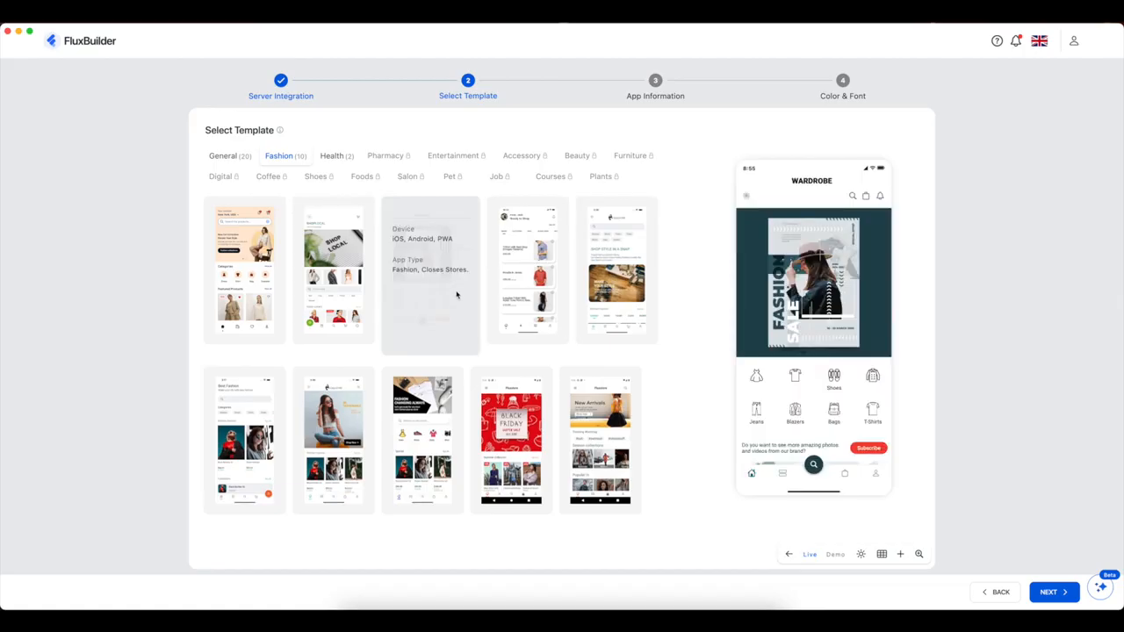
left_click(1054, 593)
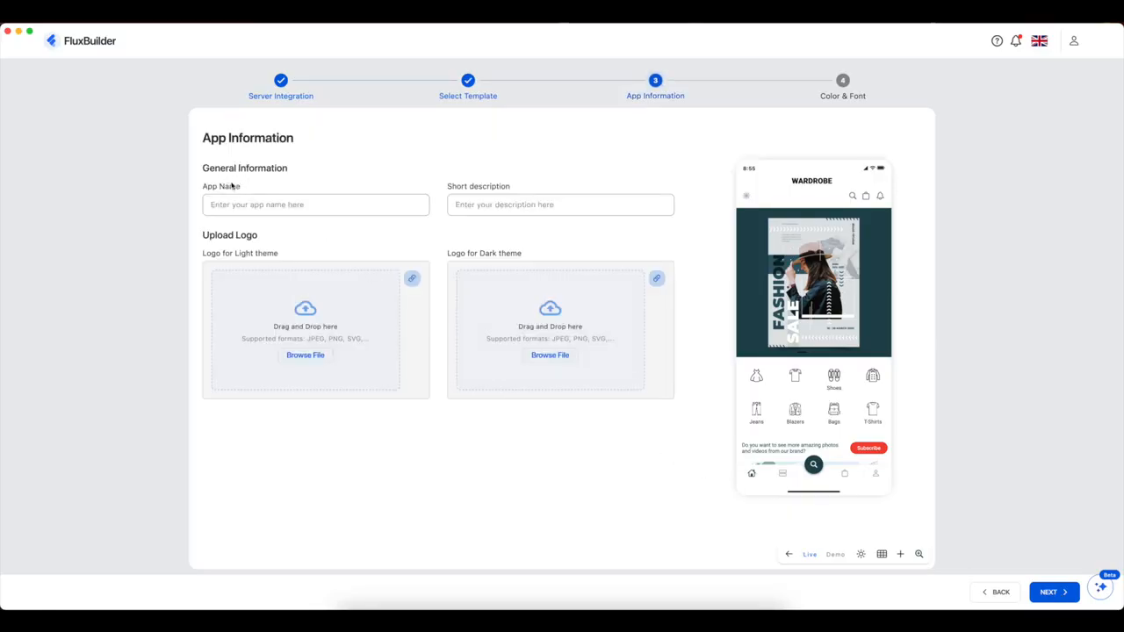
Enter FunixFas Store as the app name
left_click(270, 202)
type("FunixF")
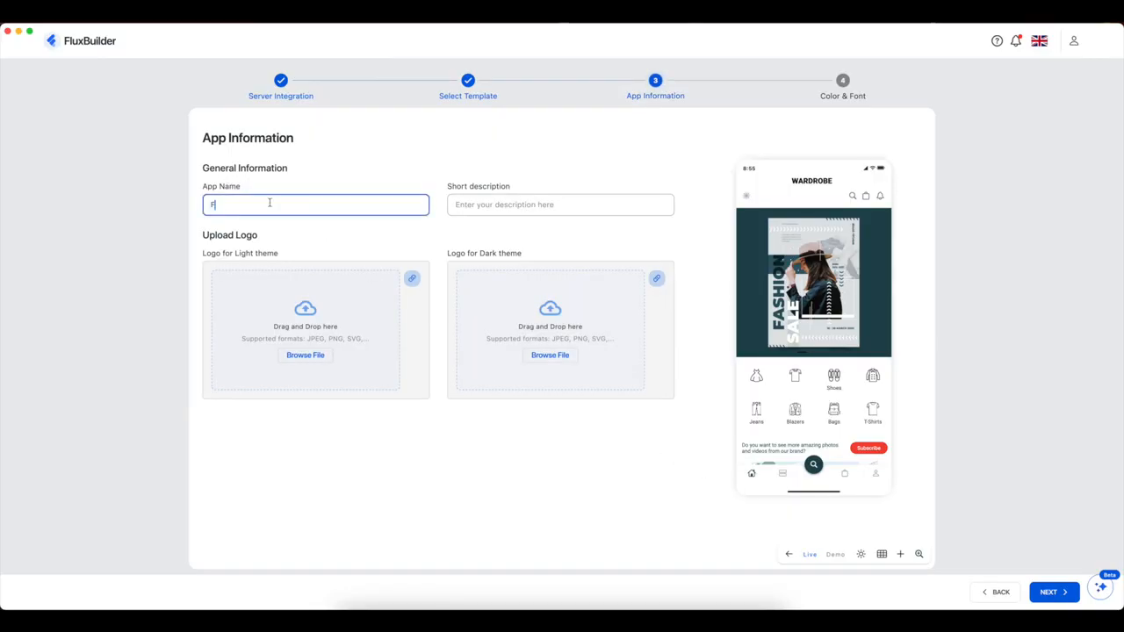
type("as Store")
Examine the local file option for the light theme logo and the cloud and image URL options for the dark theme logo
left_click(319, 356)
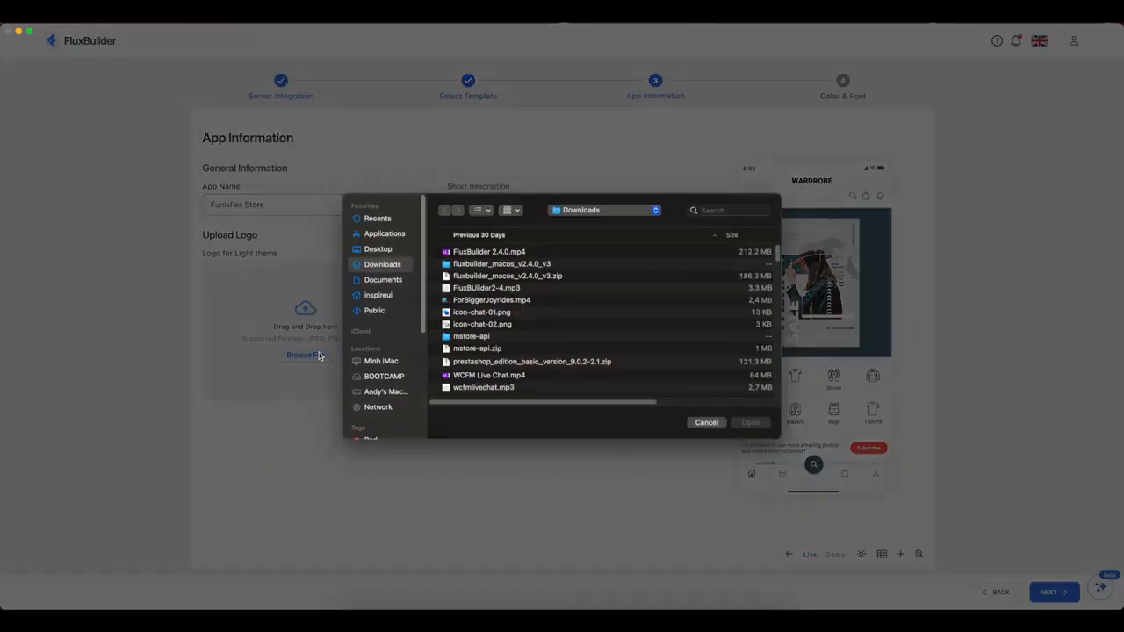
left_click(707, 423)
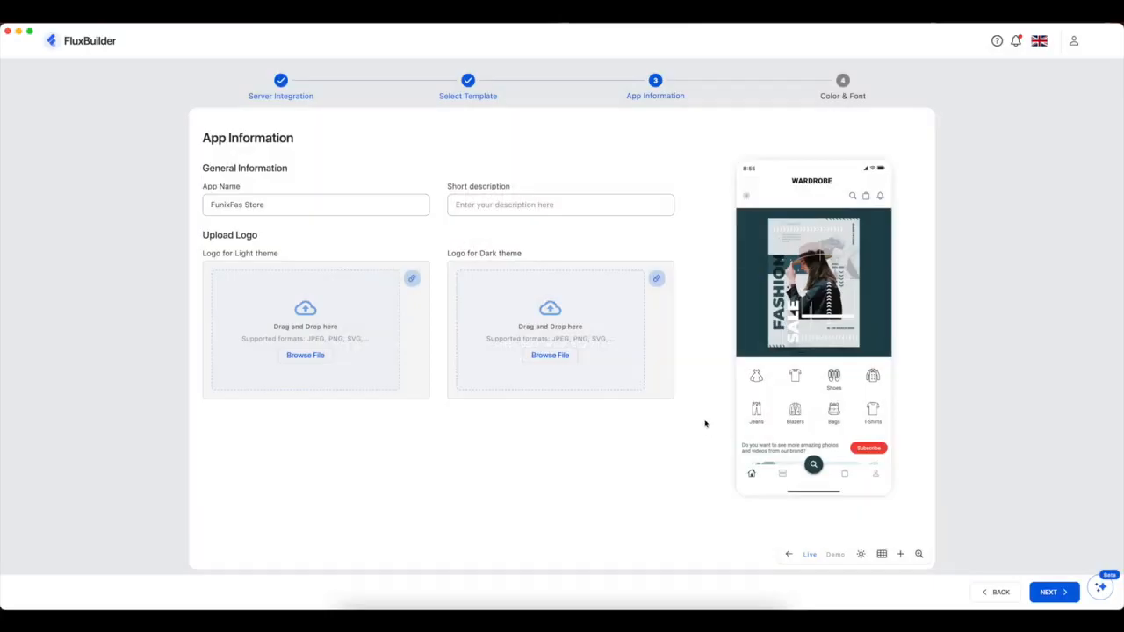
left_click(657, 281)
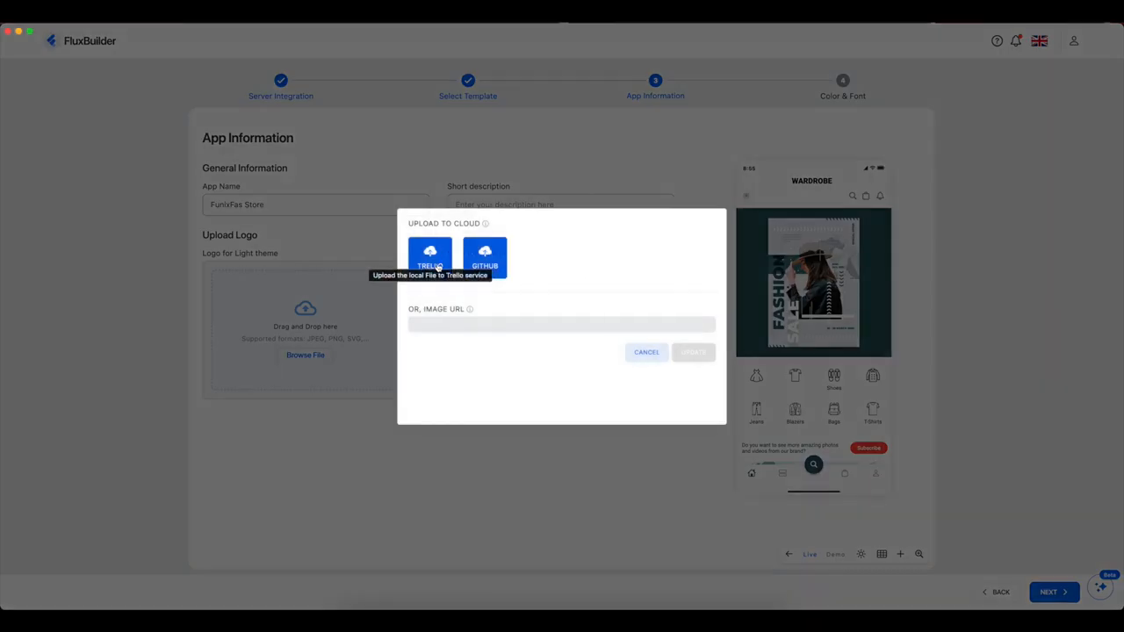
left_click(455, 326)
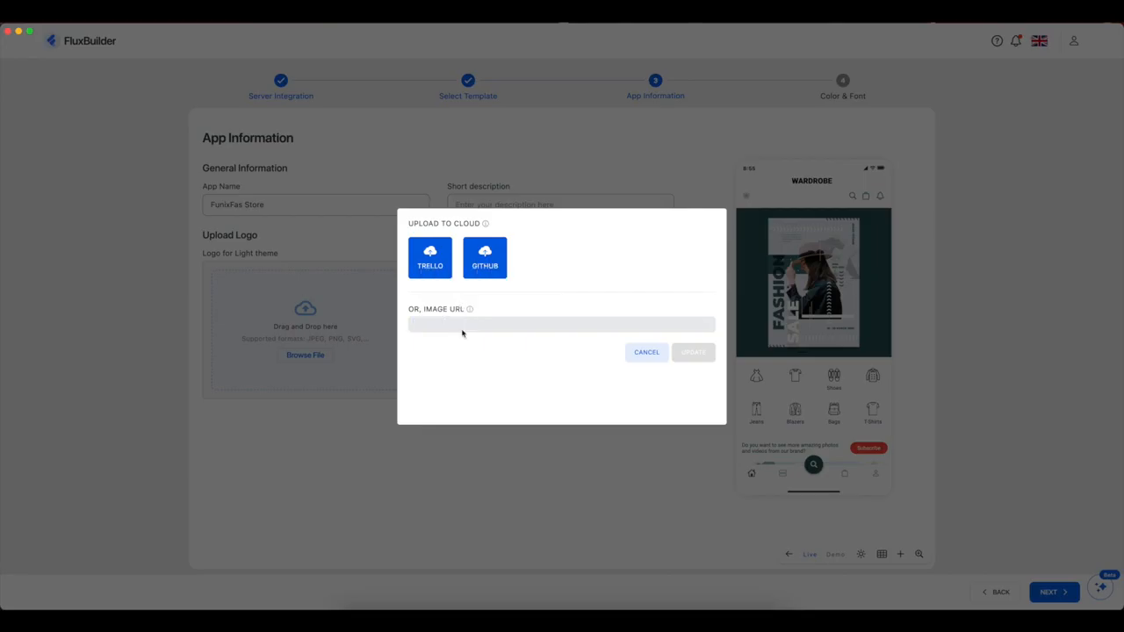
left_click(661, 485)
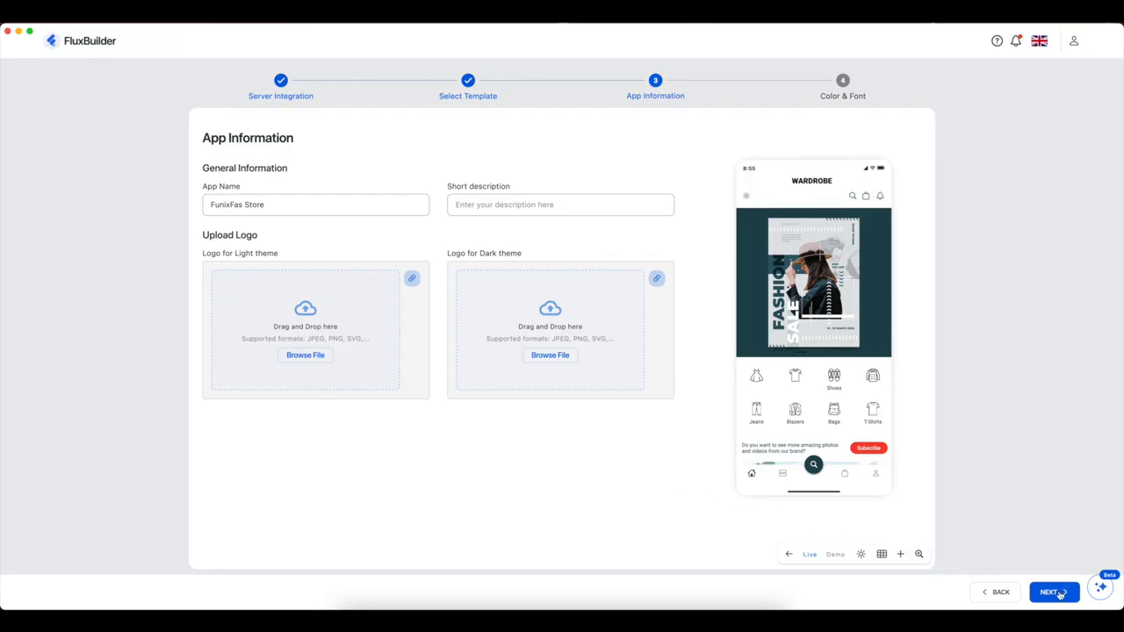
Continue to the color and font settings and set the main color to the darkest teal shade, 0xFF004D40
left_click(1061, 594)
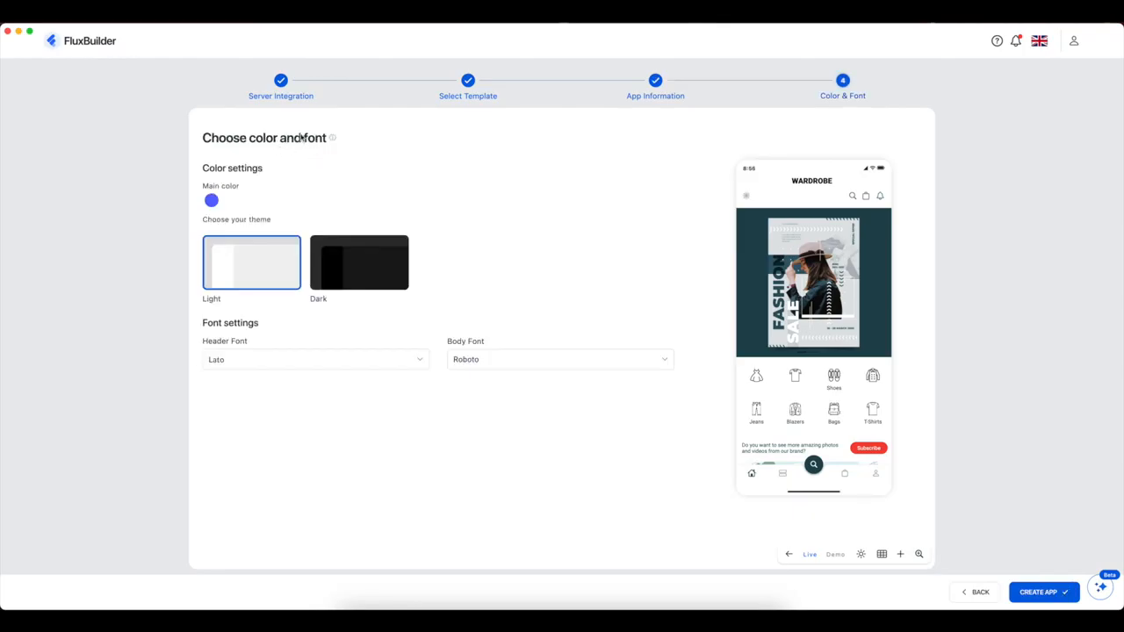
mouse_move(331, 139)
left_click(212, 201)
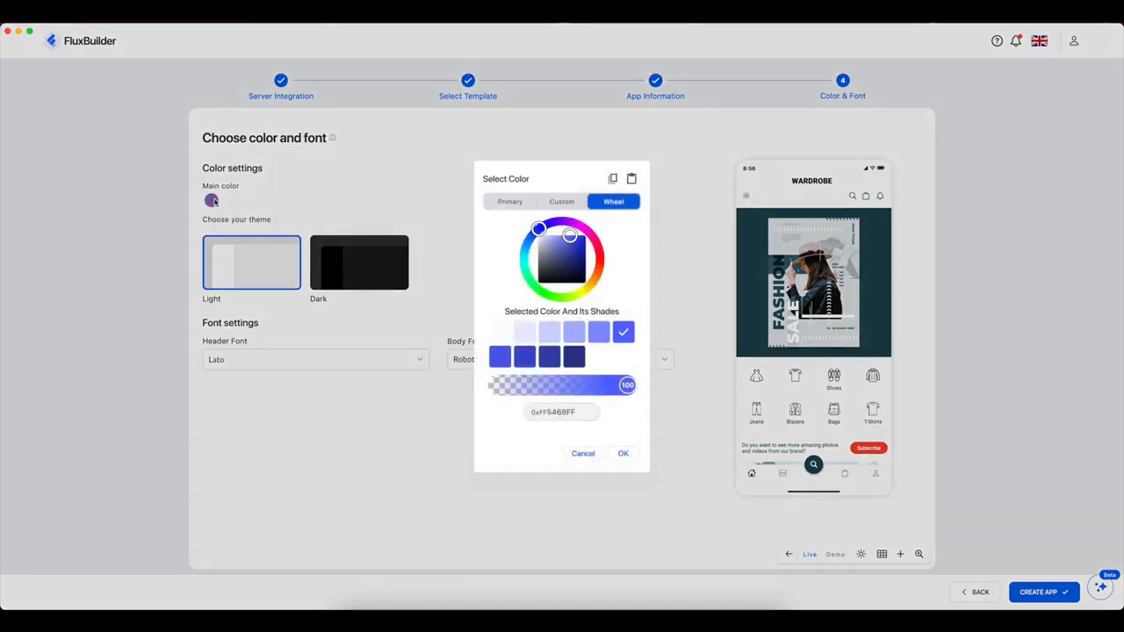
left_click(516, 203)
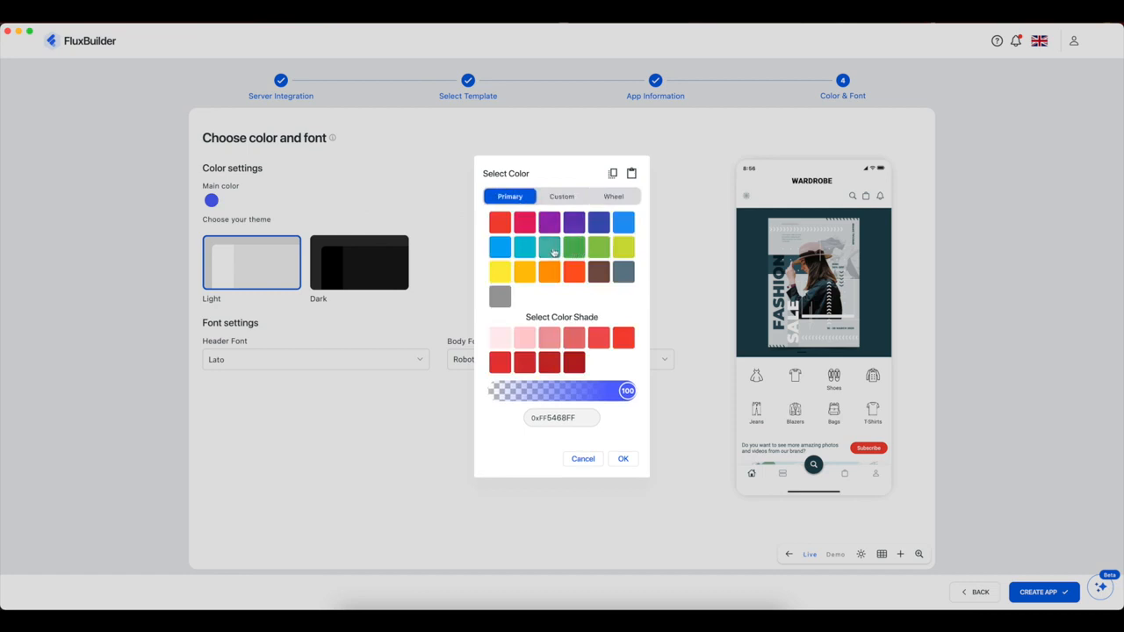
left_click(550, 249)
left_click(573, 362)
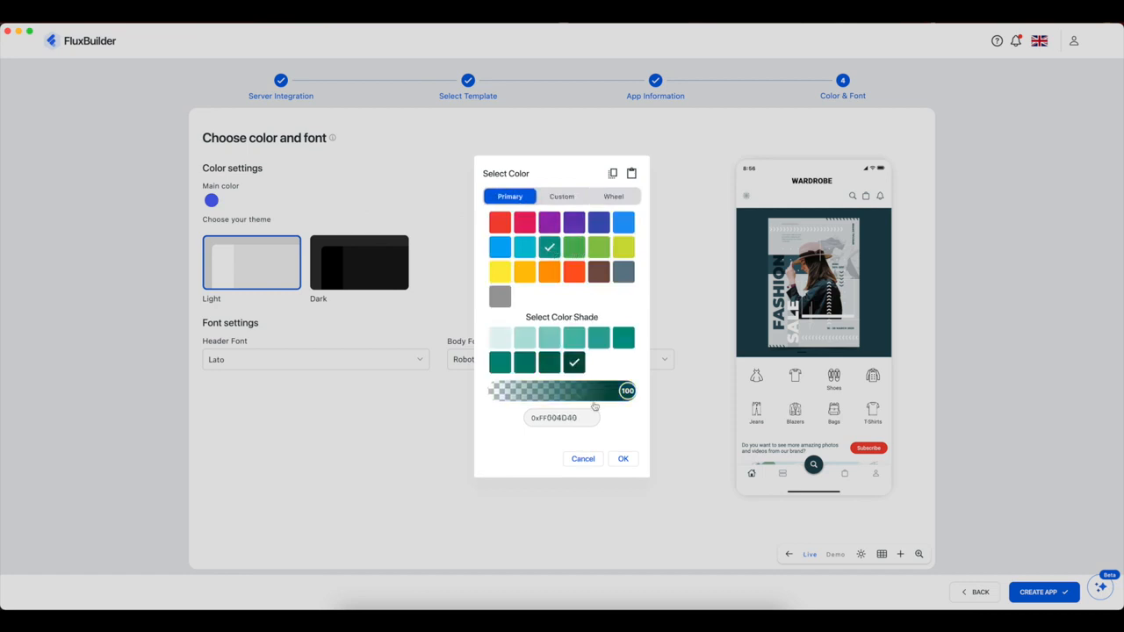
left_click(624, 459)
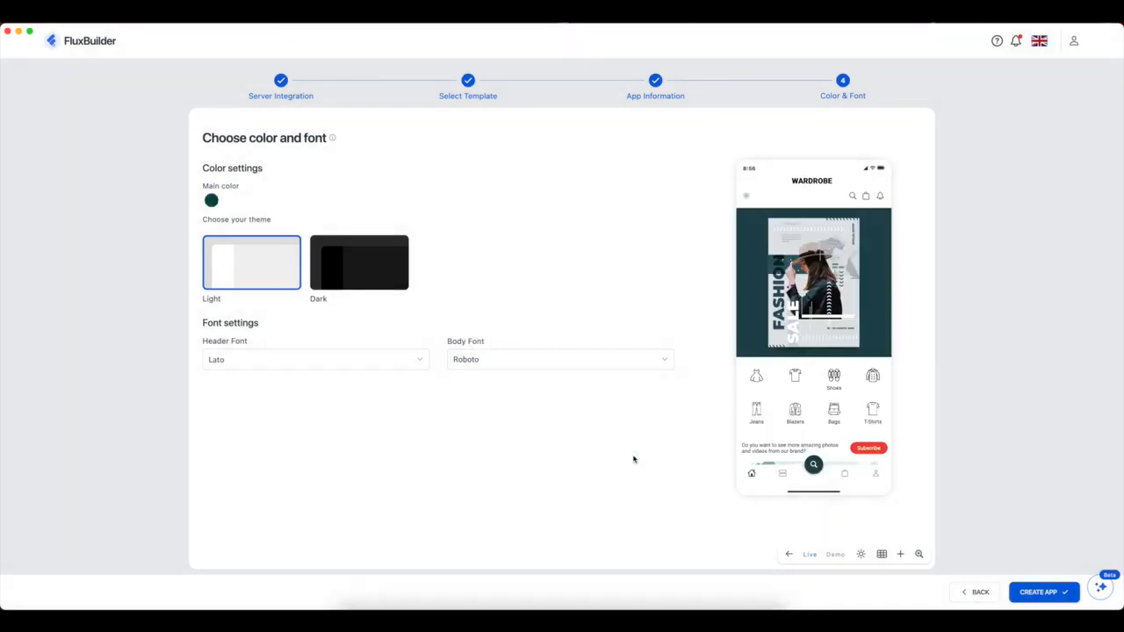
Check the font lists, keep Lato for headers and Roboto for body text, and create the app
left_click(372, 362)
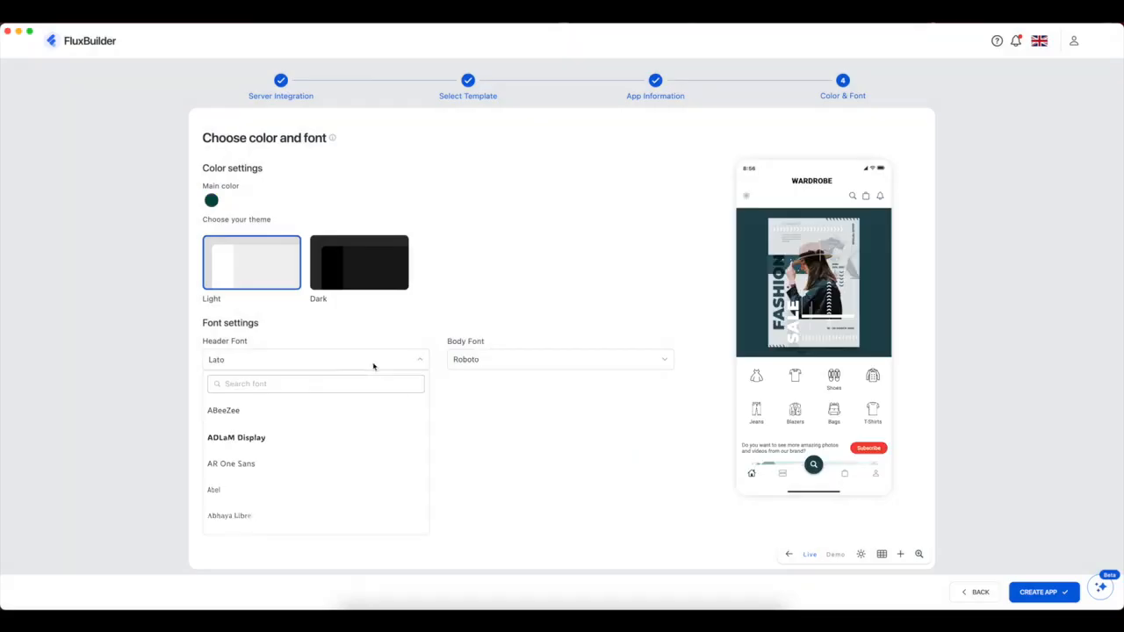
left_click(486, 363)
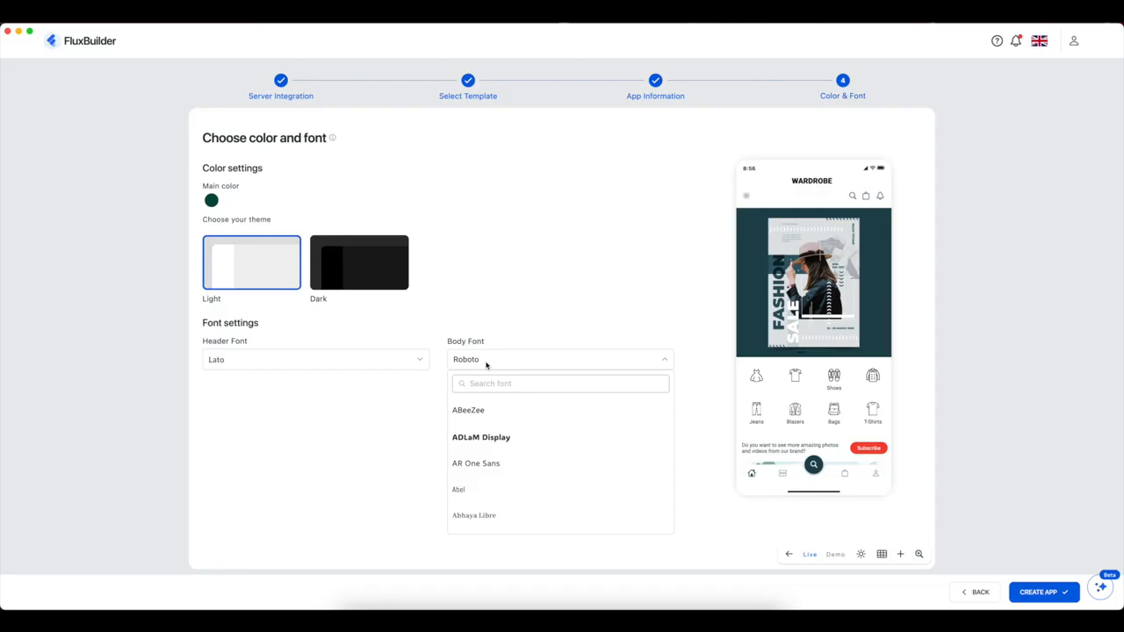
left_click(486, 365)
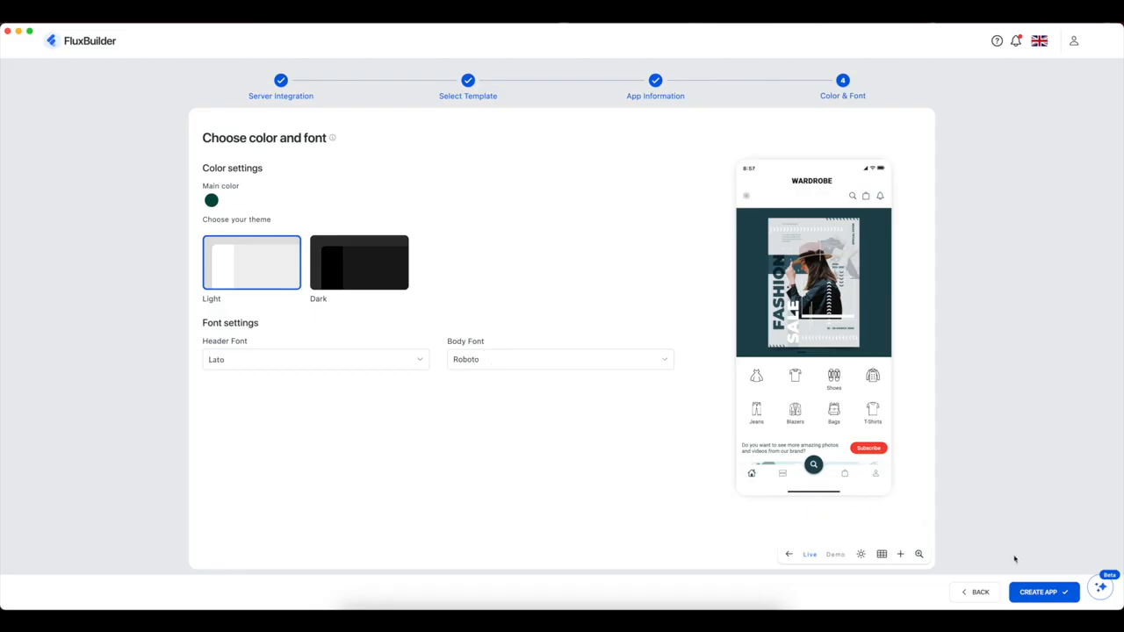
left_click(1044, 595)
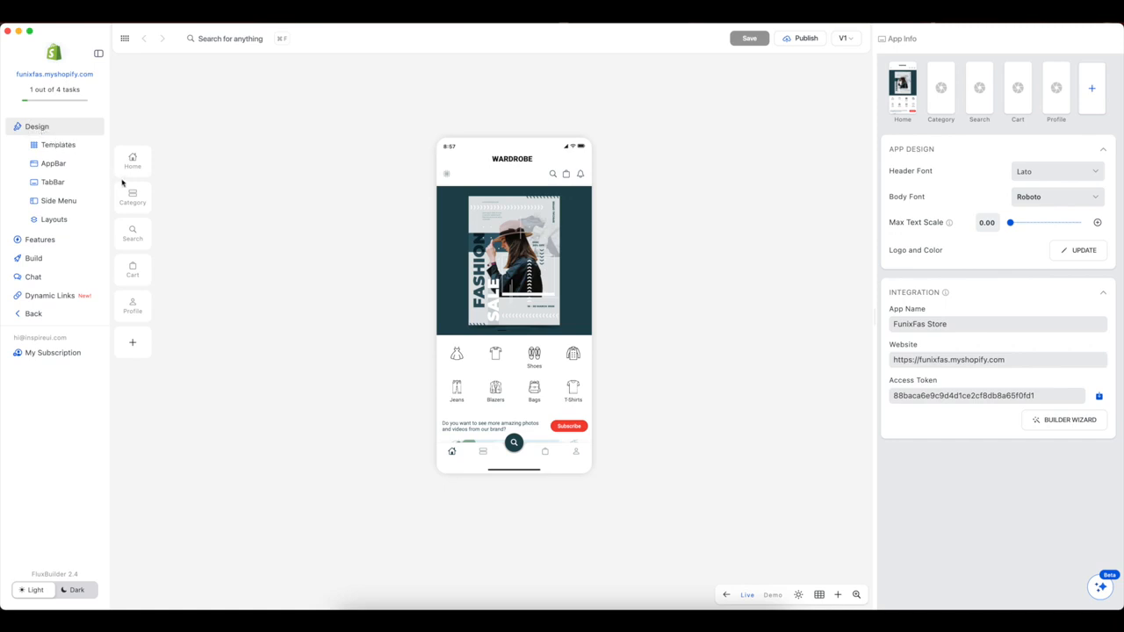
Change the Cart tab's design layout to Page after viewing the Search tab, and display the Profile tab
left_click_drag(132, 195, 135, 235)
left_click(138, 239)
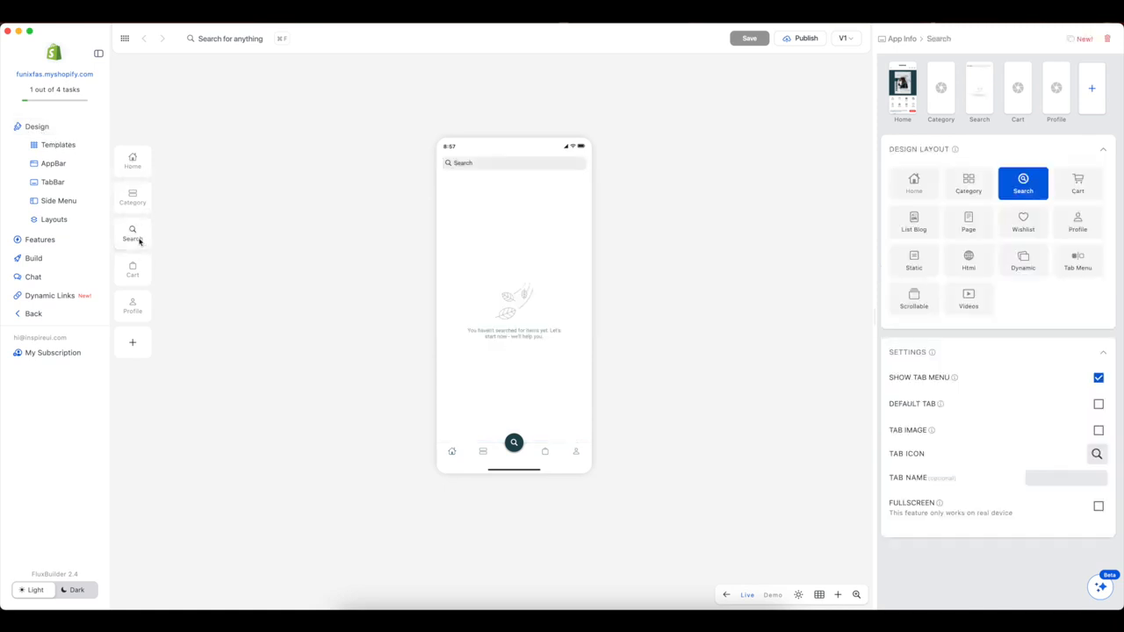
left_click(139, 271)
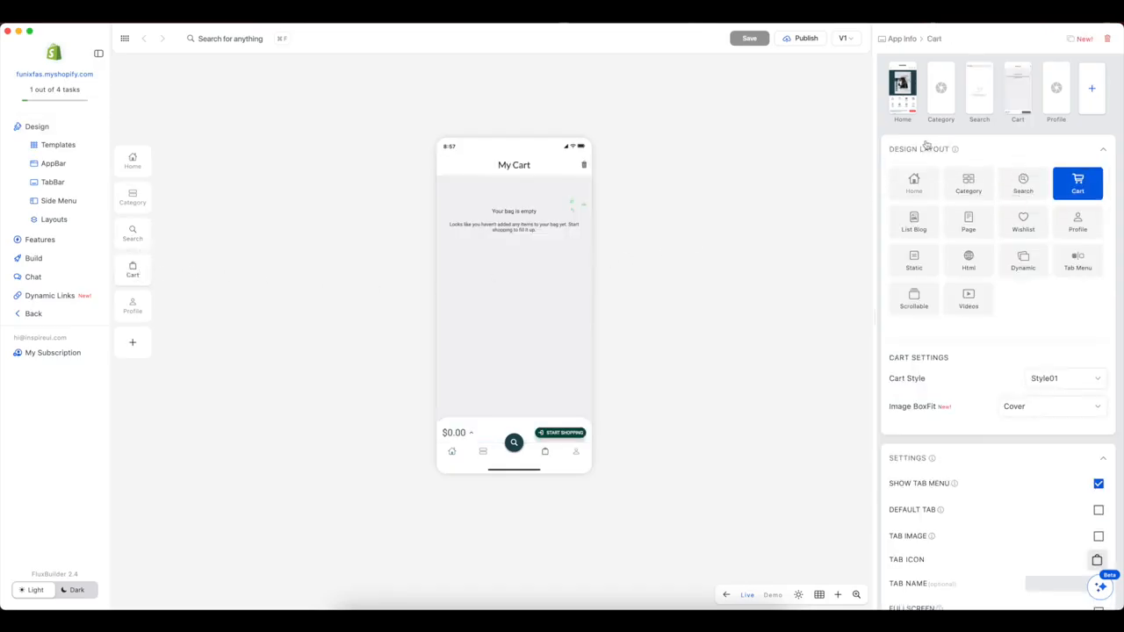
left_click(969, 227)
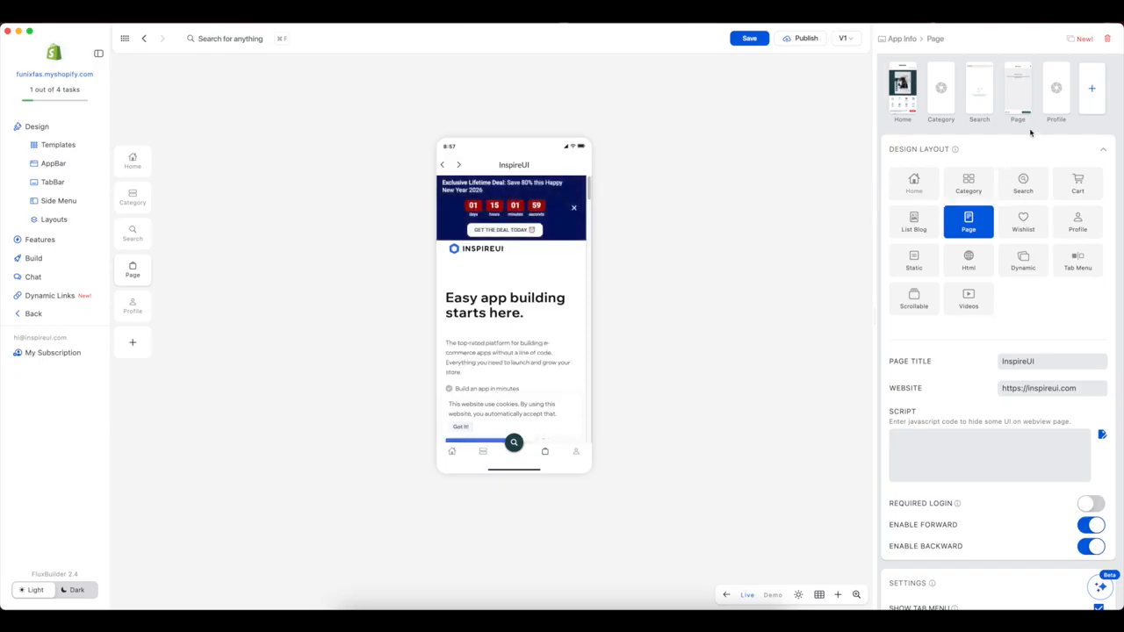
left_click(1057, 89)
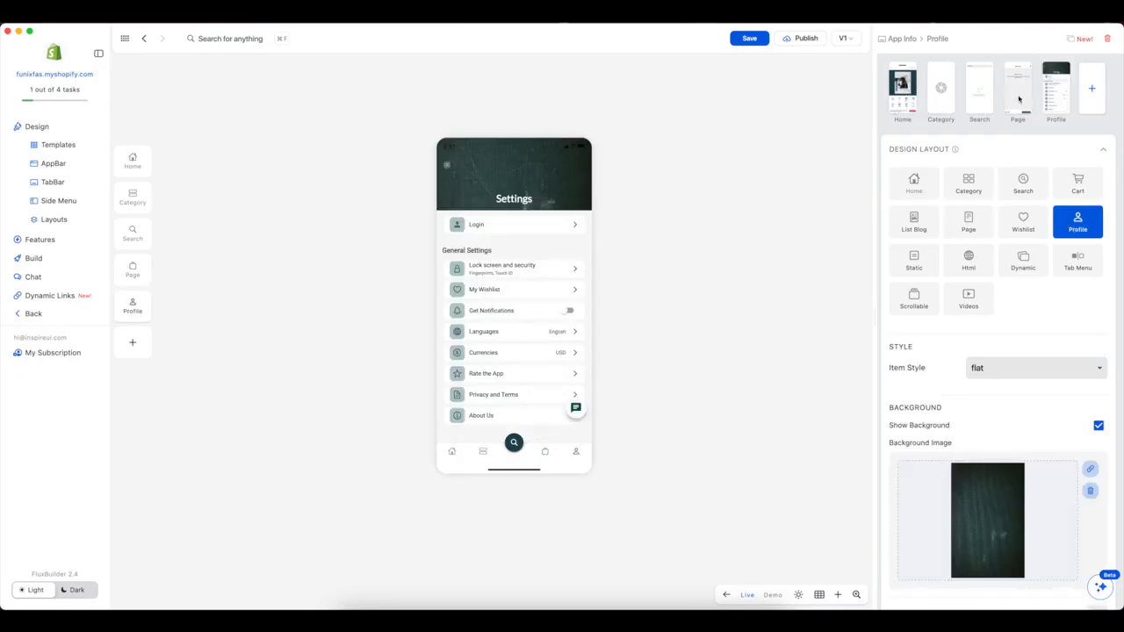
Add a new tab with the Static layout to the app and delete it again
left_click(1092, 92)
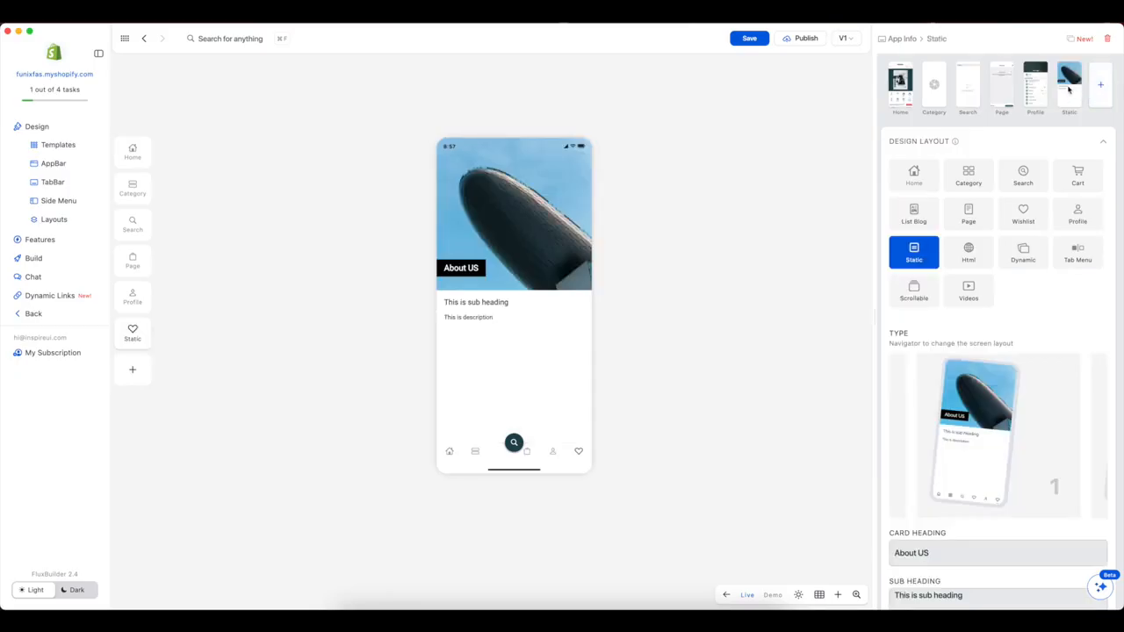
left_click(1108, 38)
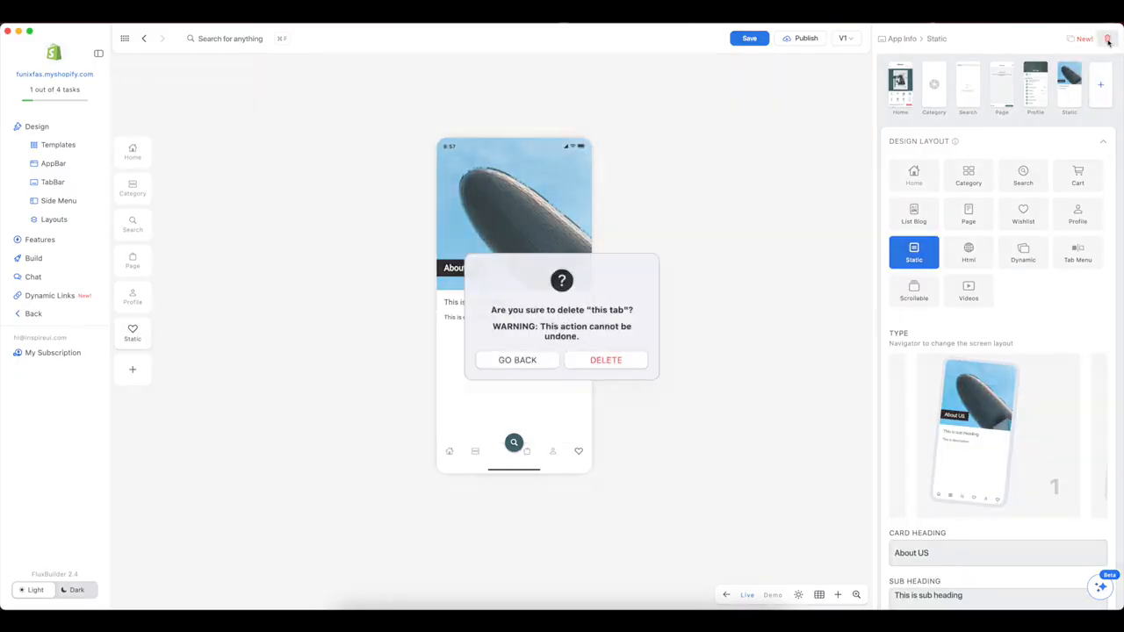
left_click(599, 354)
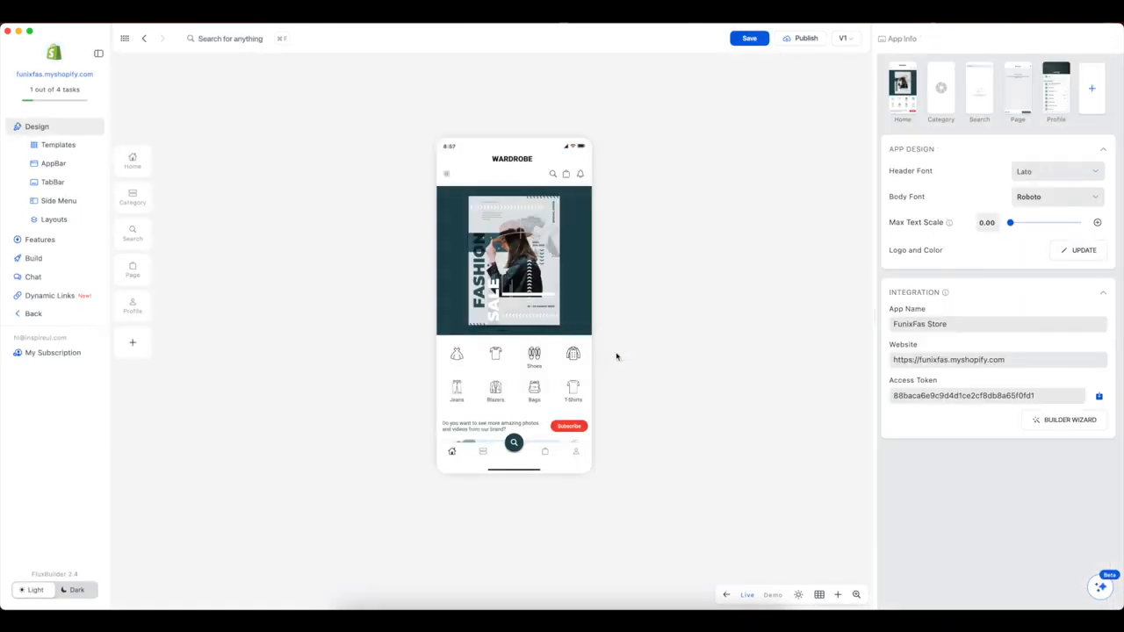
Examine the AppBar, TabBar and Side Menu design settings and open the Layouts library
left_click(65, 151)
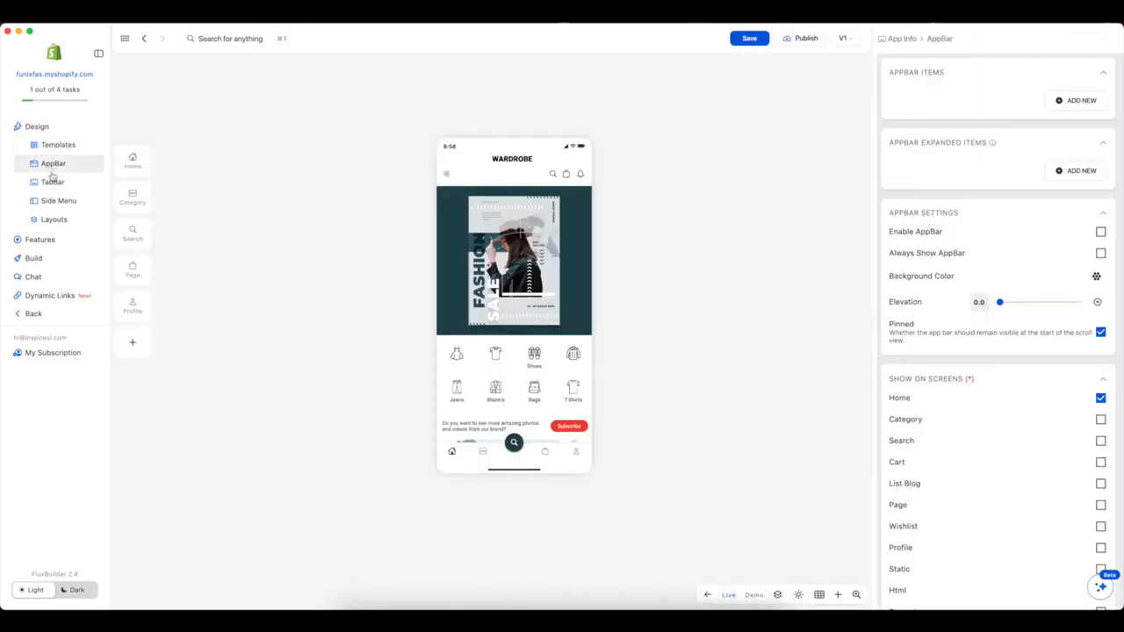
left_click(54, 185)
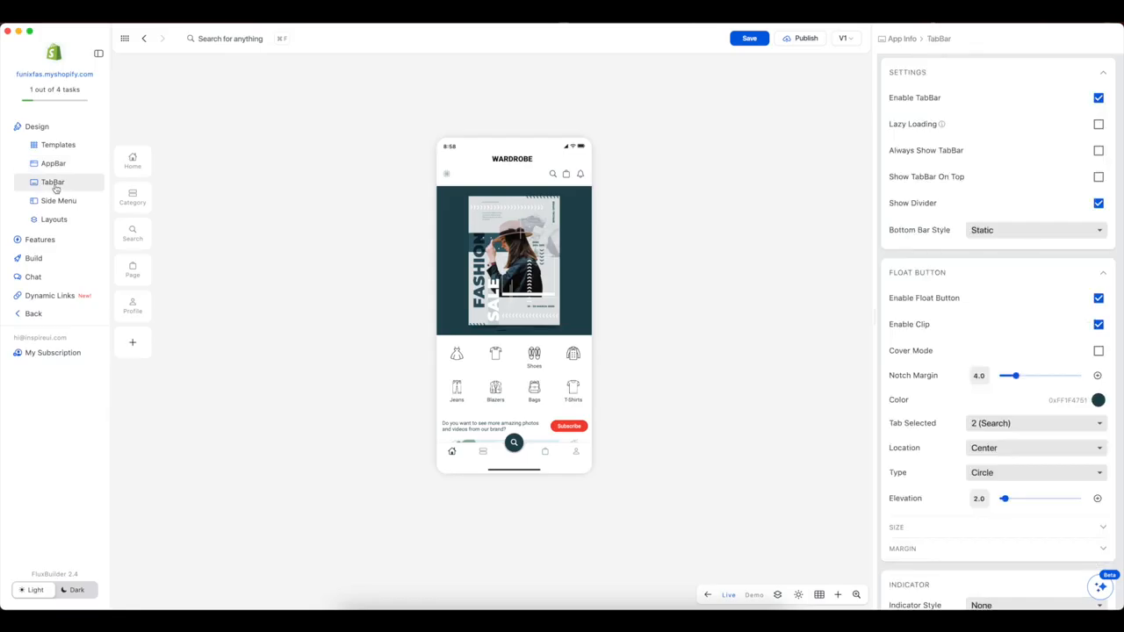
left_click(59, 202)
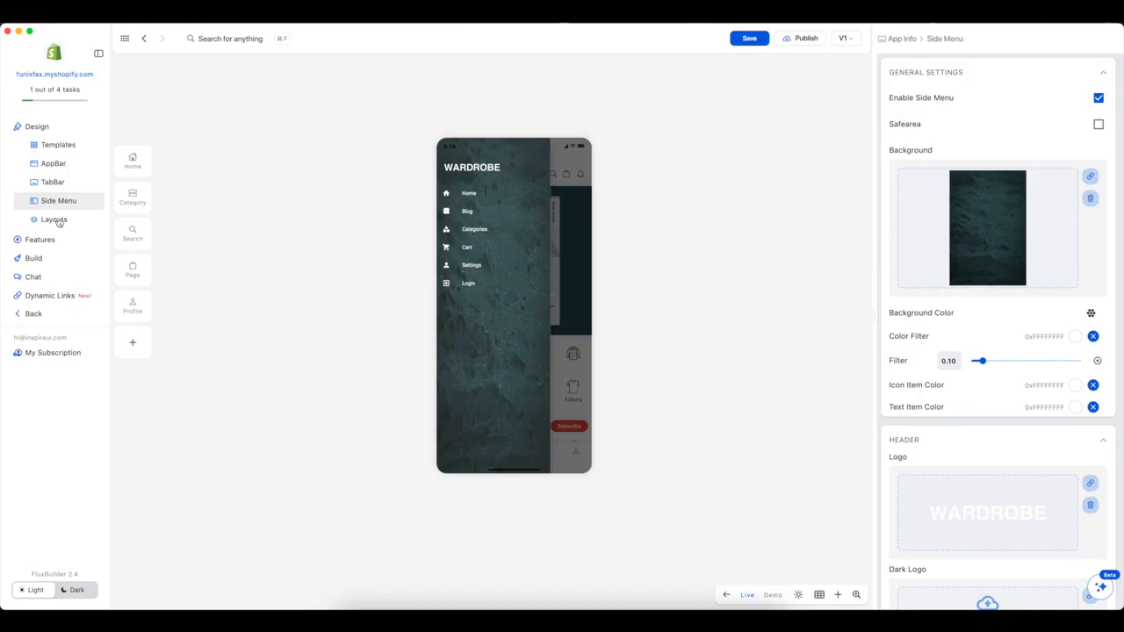
left_click(53, 219)
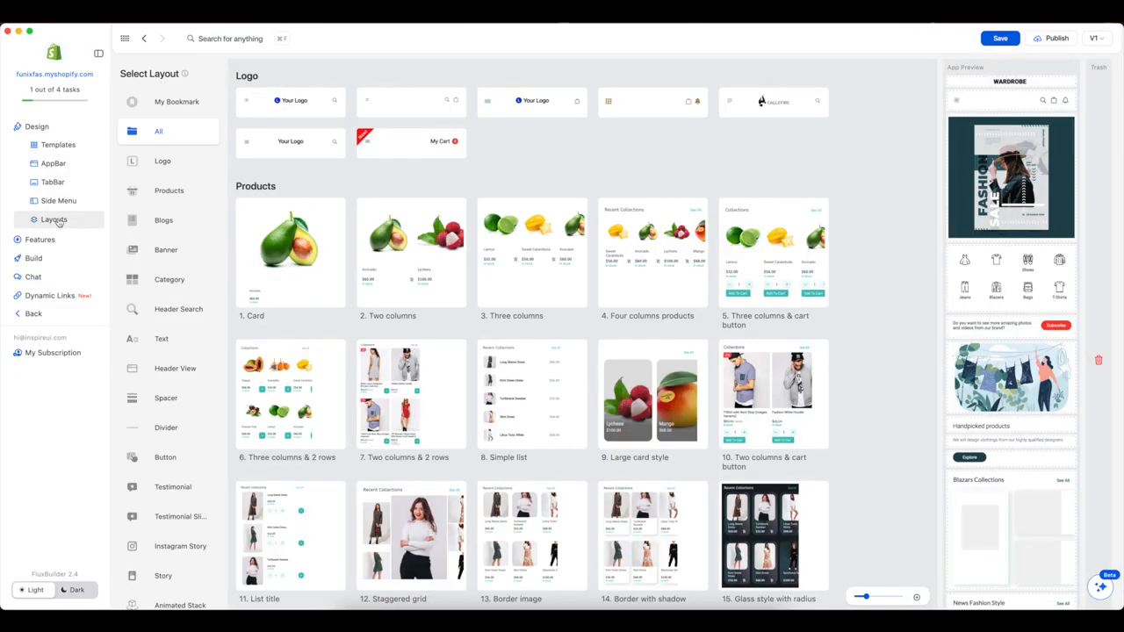
Browse the Spacer, Divider and Button layouts and place the YouTube subscription button layout between the logo bar and the fashion banner
left_click(166, 398)
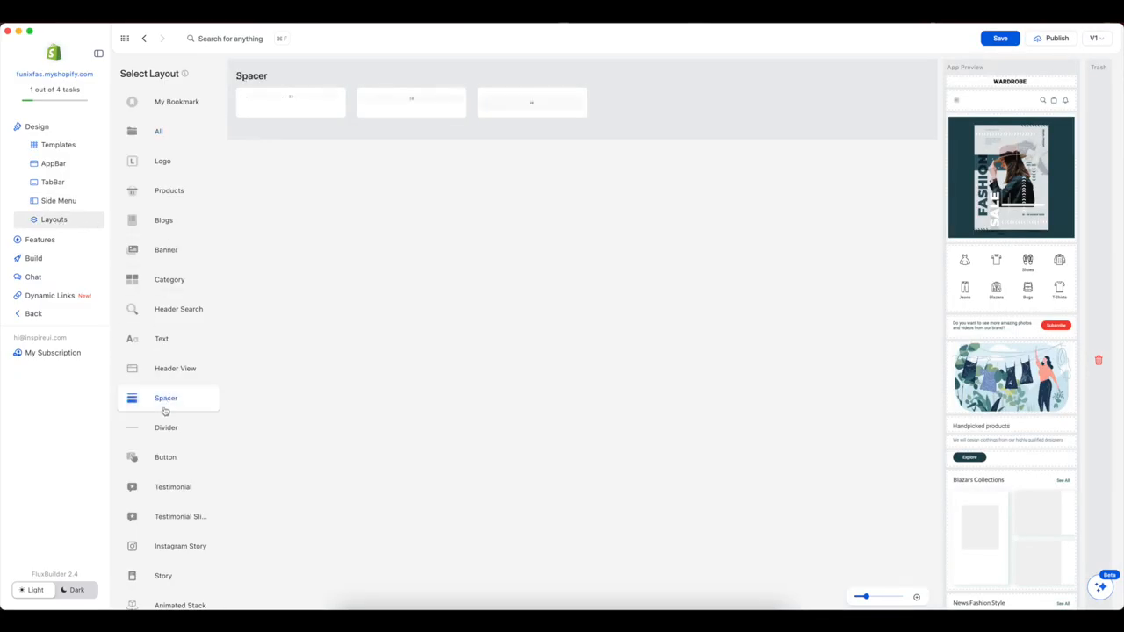
left_click(166, 428)
left_click(164, 458)
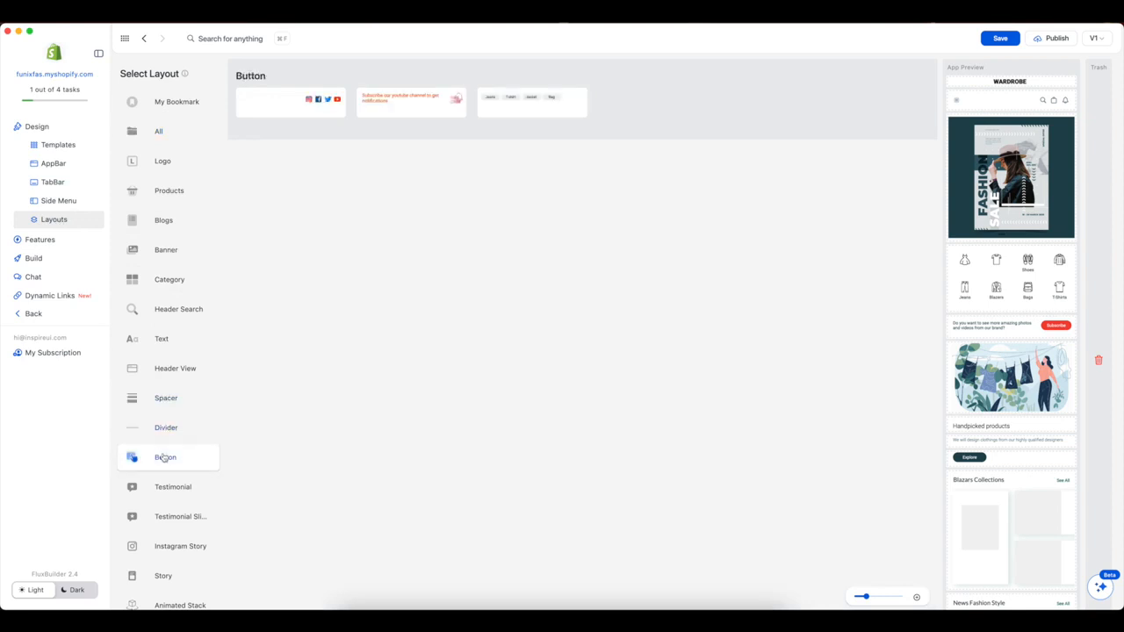
left_click_drag(415, 102, 998, 119)
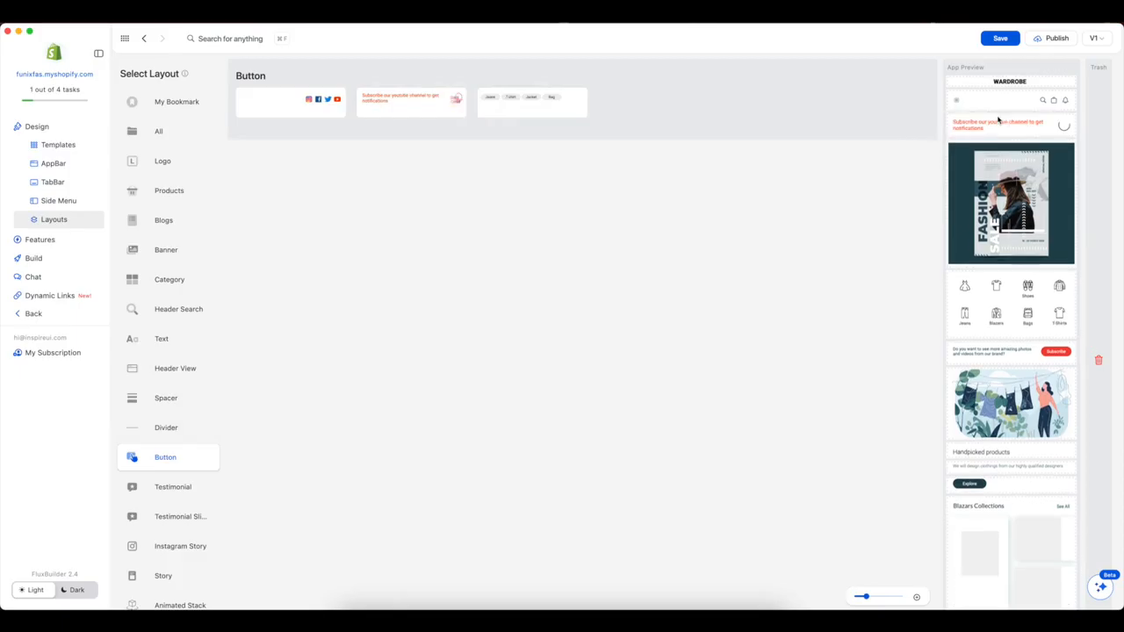
Return to the app design, close the side menu in the preview and view the fashion sale banner's settings
left_click(46, 127)
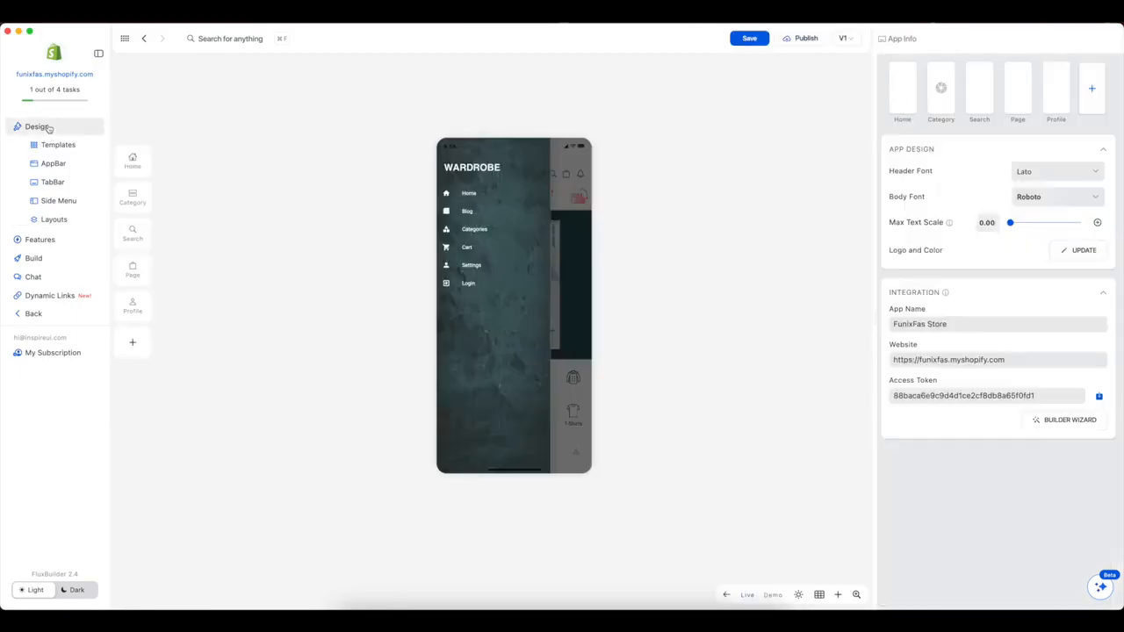
left_click(582, 239)
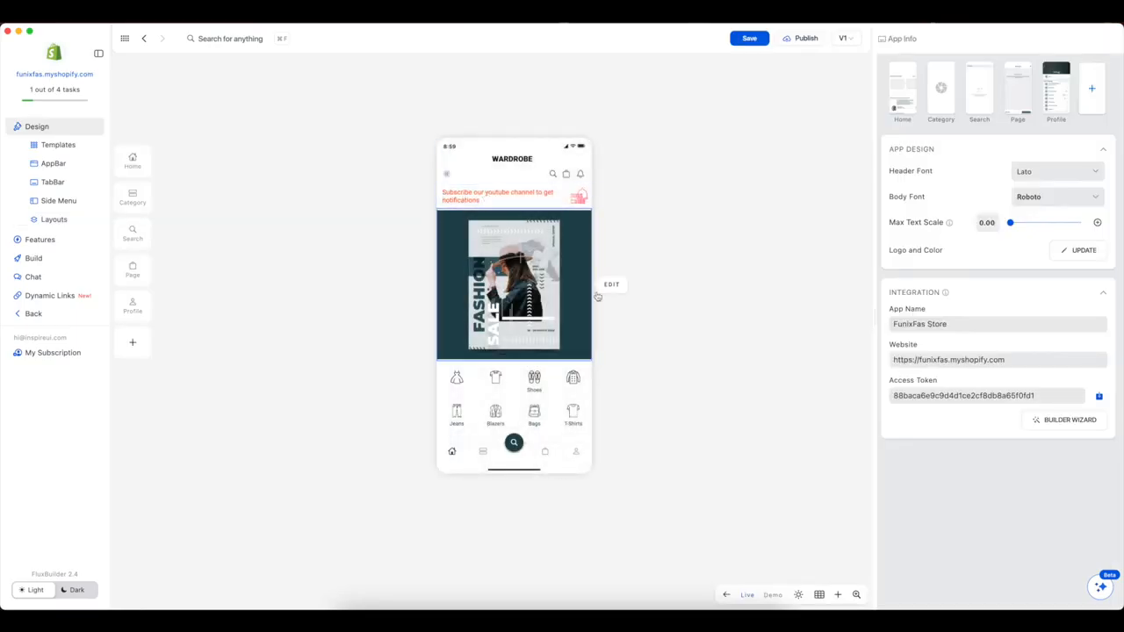
left_click(614, 287)
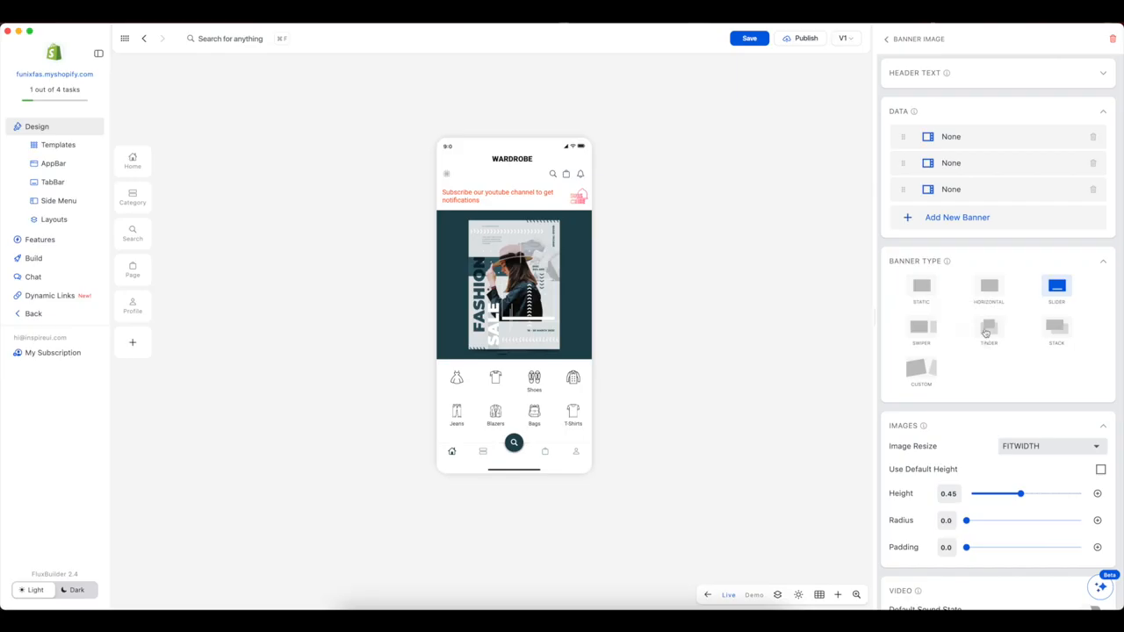
Highlight the Category block in the Home layout and open its settings
left_click(125, 162)
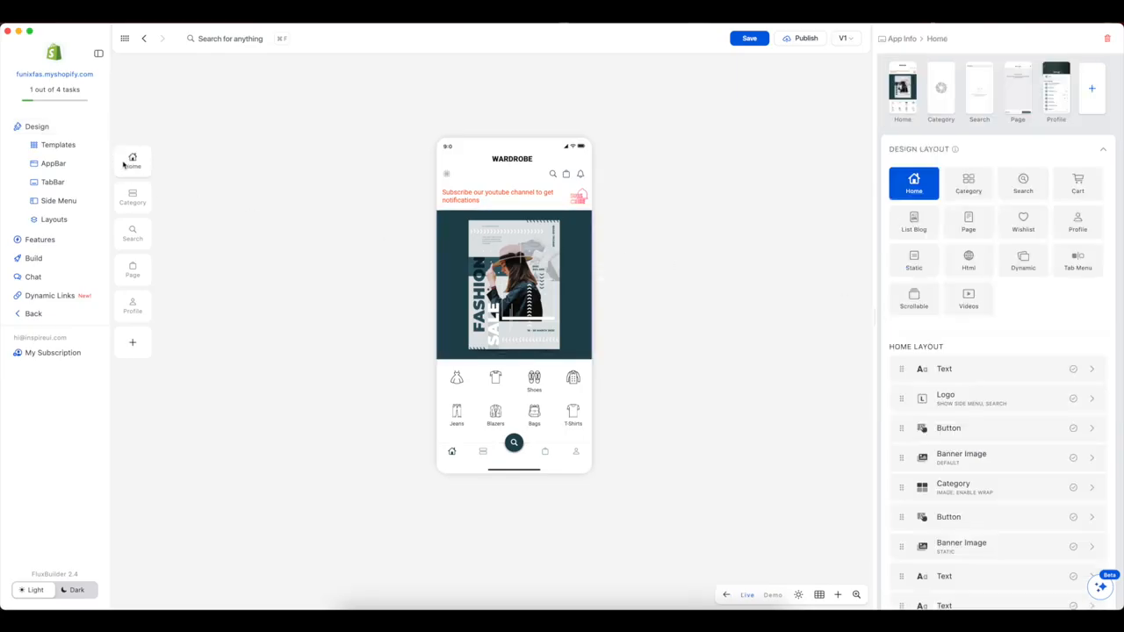
scroll(929, 329, "down", 2)
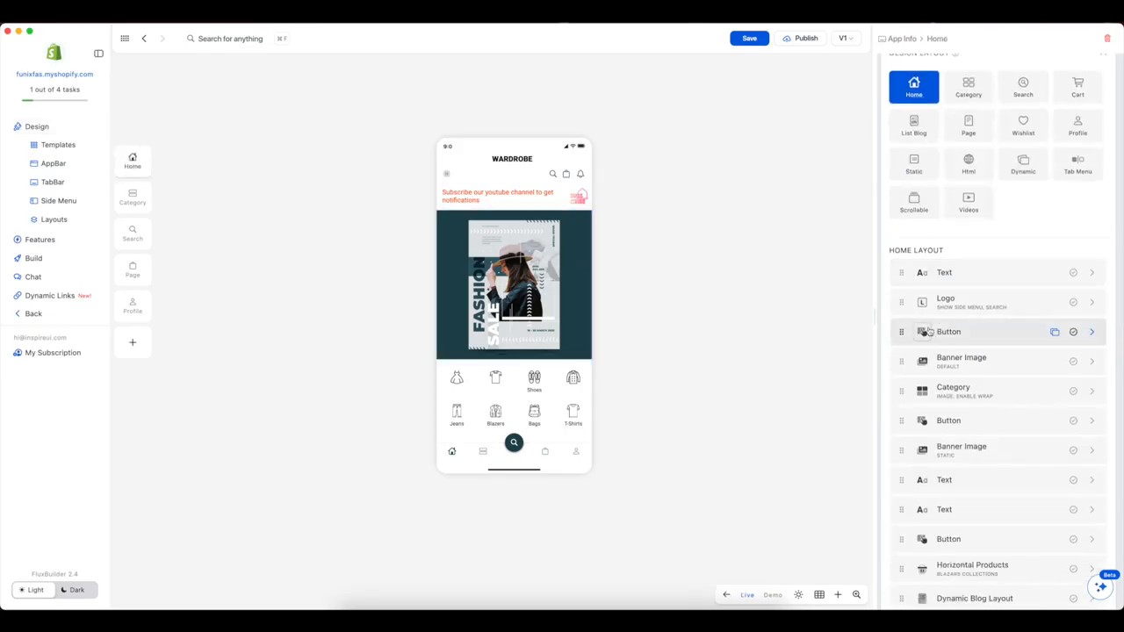
scroll(929, 331, "down", 4)
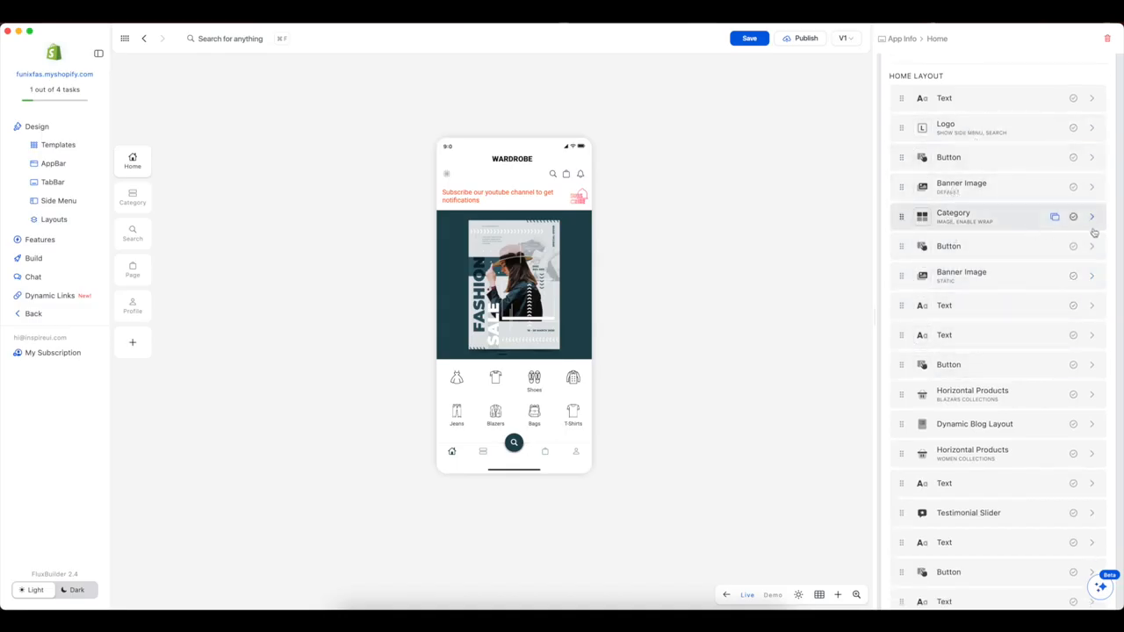
left_click(927, 221)
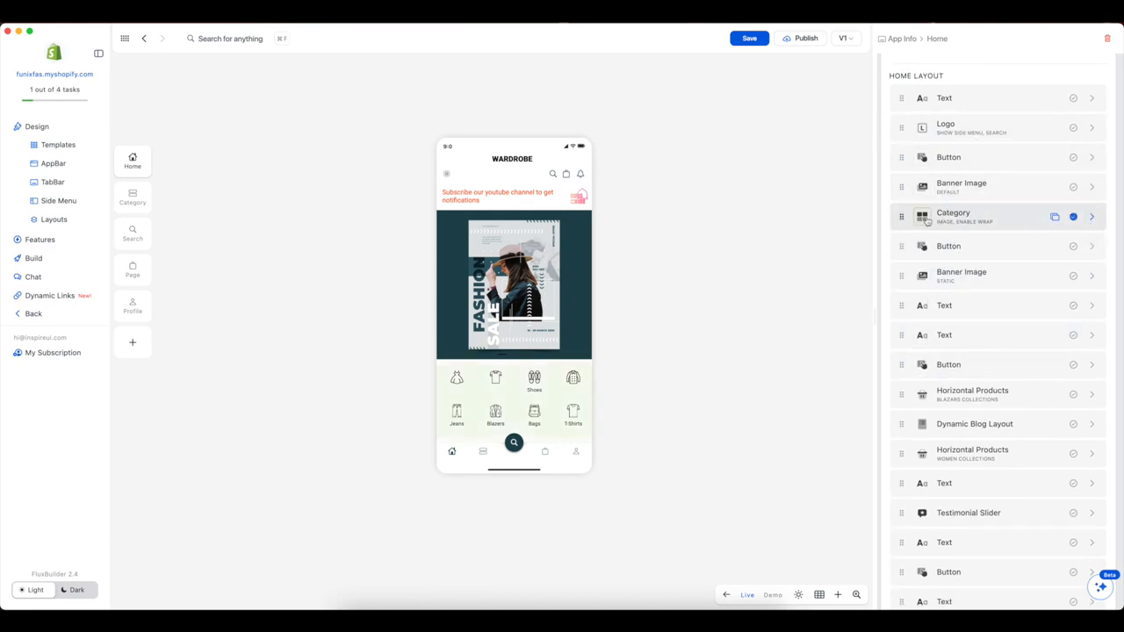
scroll(519, 404, "down", 2)
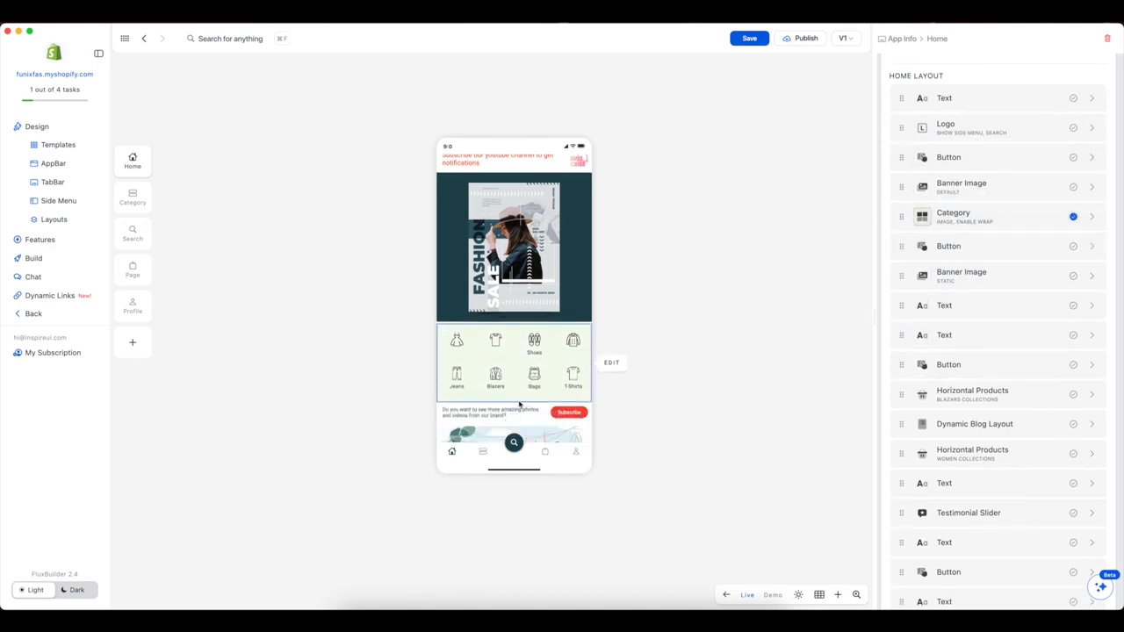
left_click(1092, 217)
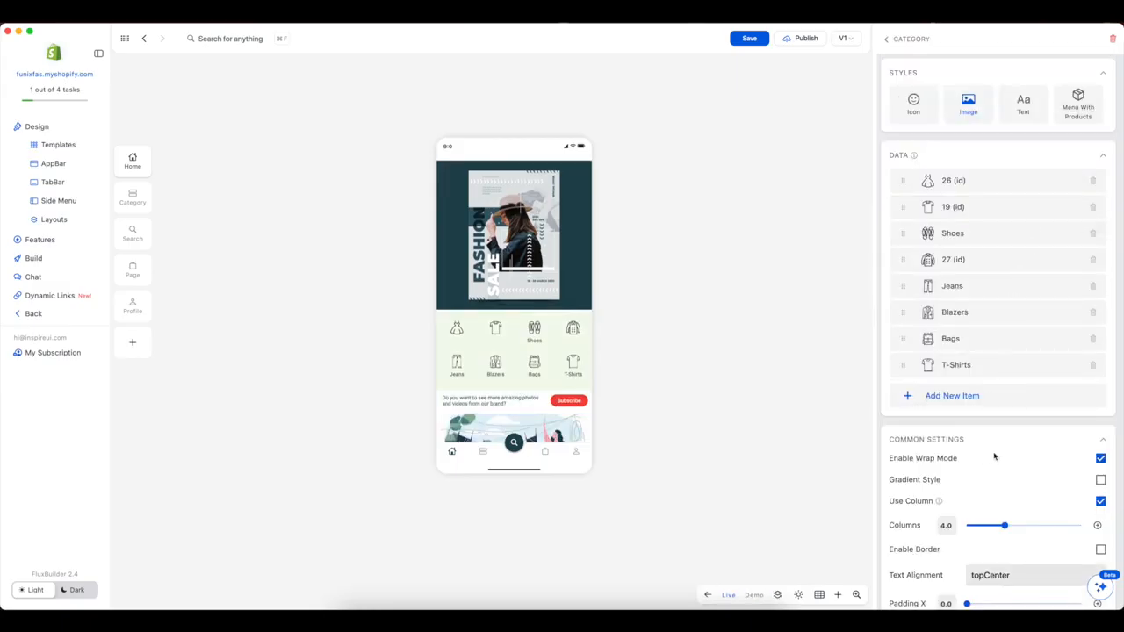
Try out wrap mode, Padding X and Padding Y on the Category block and reset them
left_click(1101, 459)
scroll(1101, 460, "down", 5)
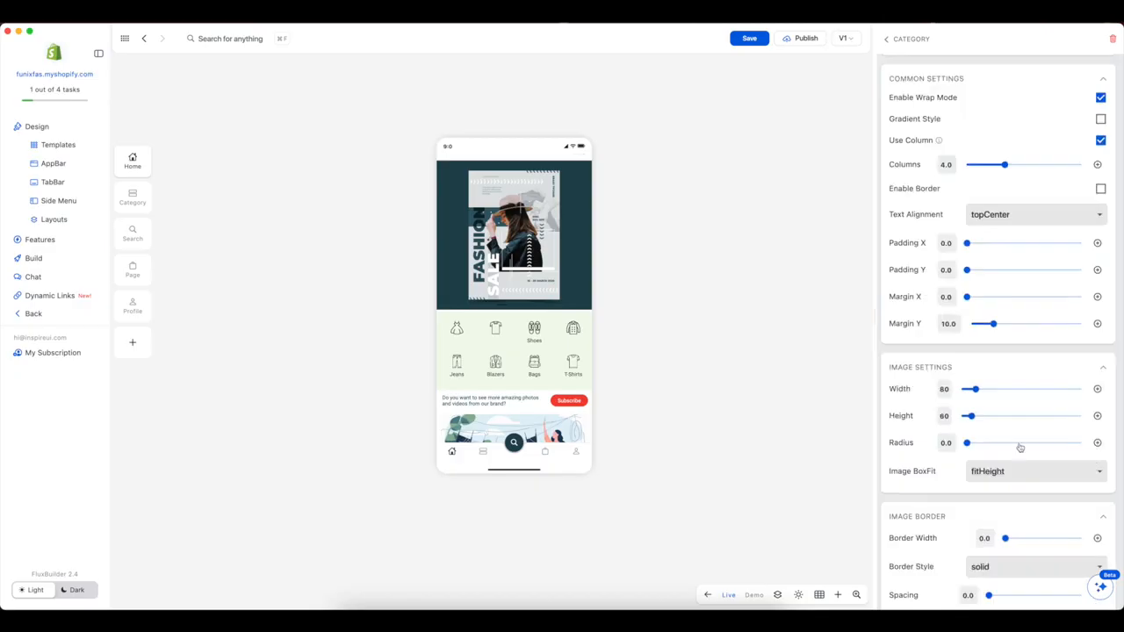
left_click_drag(967, 244, 987, 245)
left_click(1003, 274)
left_click_drag(1003, 274, 967, 272)
left_click(968, 247)
Examine the app features grouped under Integration, Customization and Release, and look through the complete feature list
left_click(40, 240)
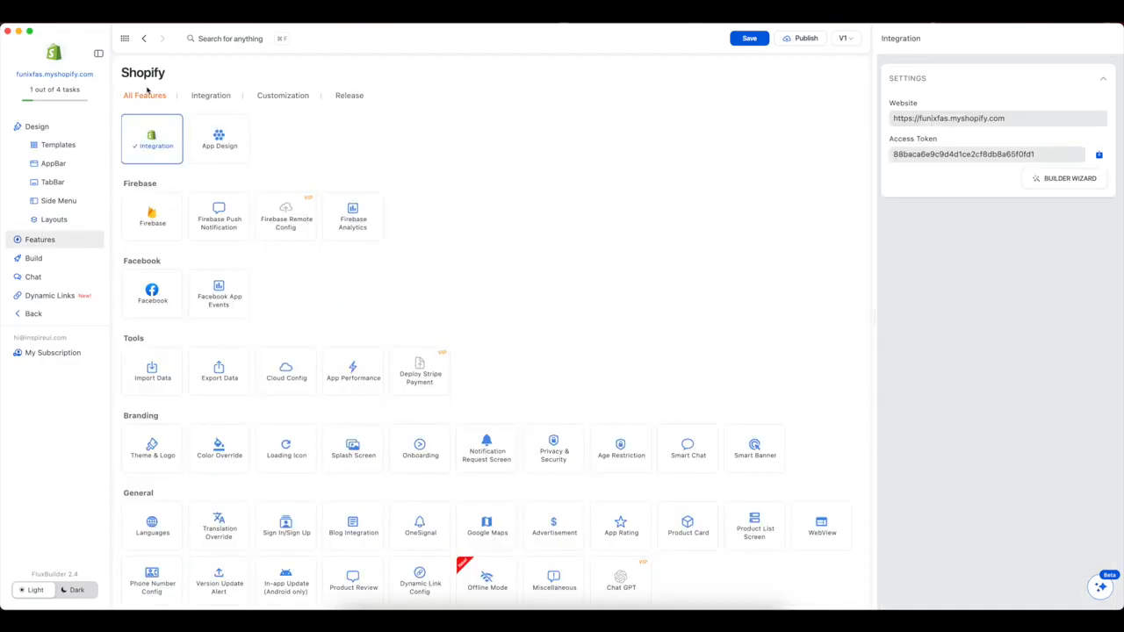
left_click(212, 96)
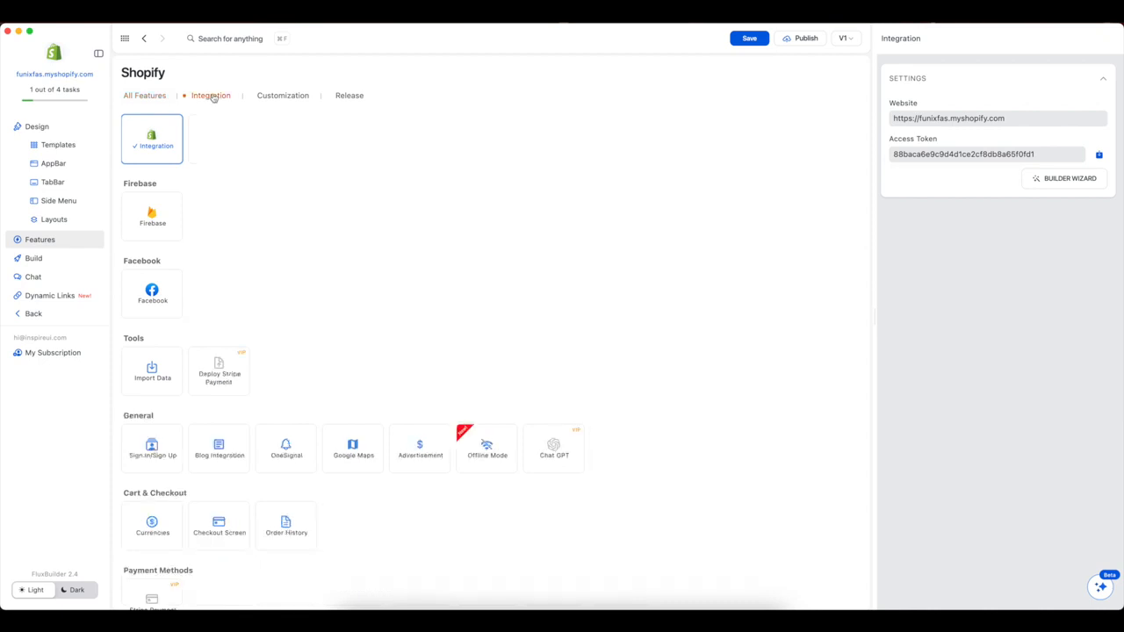
left_click(269, 96)
left_click(340, 97)
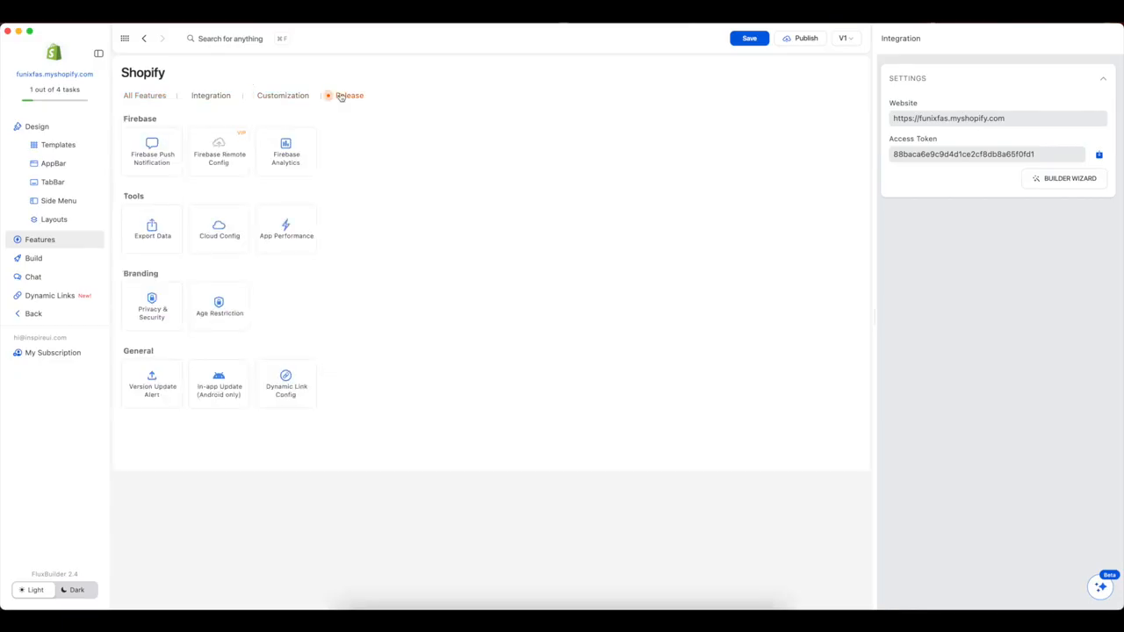
left_click(159, 97)
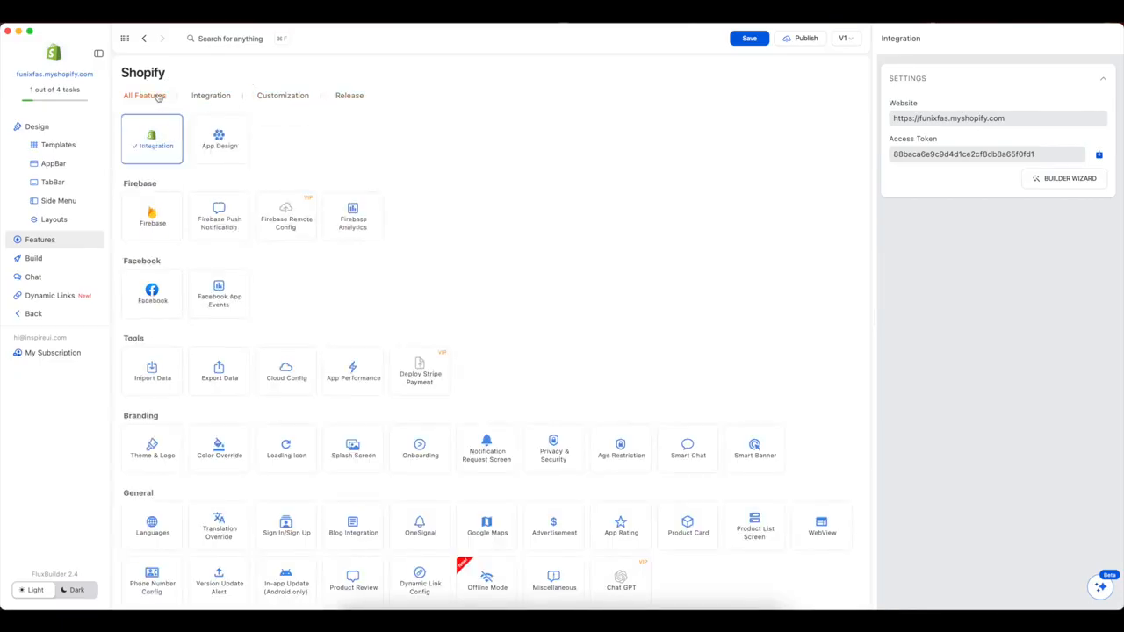
scroll(541, 380, "down", 2)
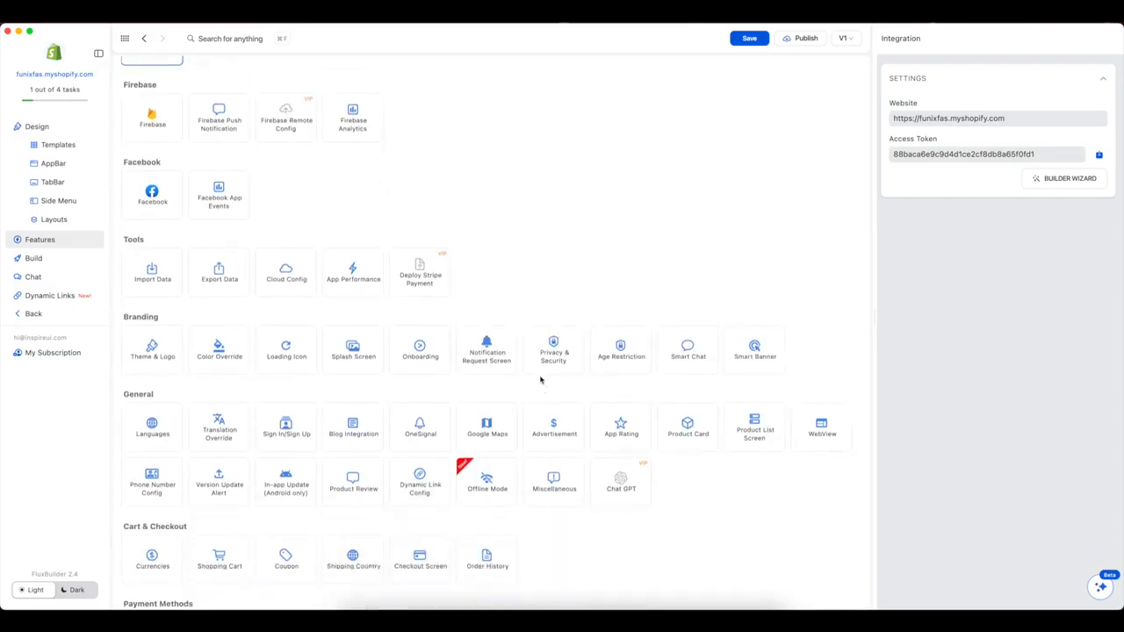
scroll(541, 379, "down", 2)
scroll(541, 379, "down", 2)
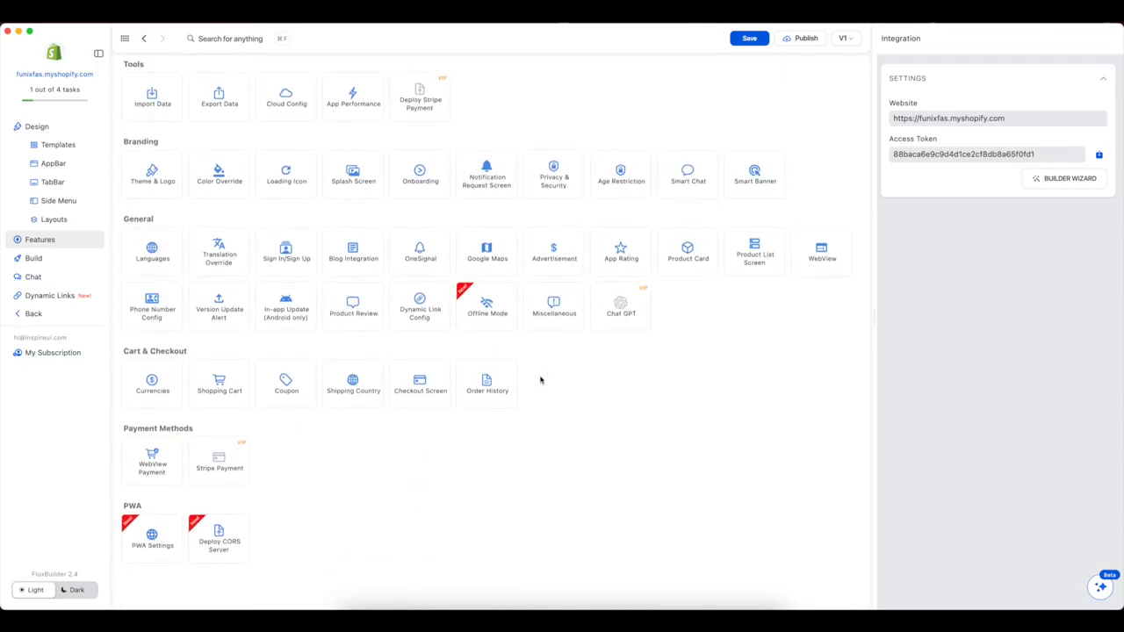
Examine the settings of the Languages, Sign In/Sign Up, OneSignal and Google Maps features
left_click(169, 260)
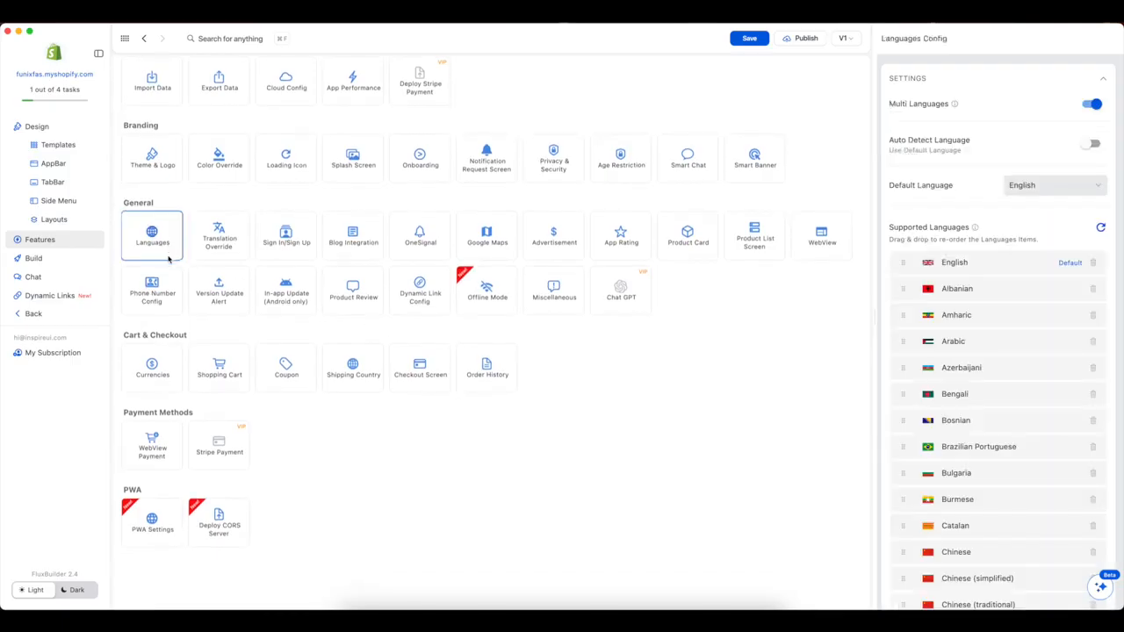
left_click(308, 234)
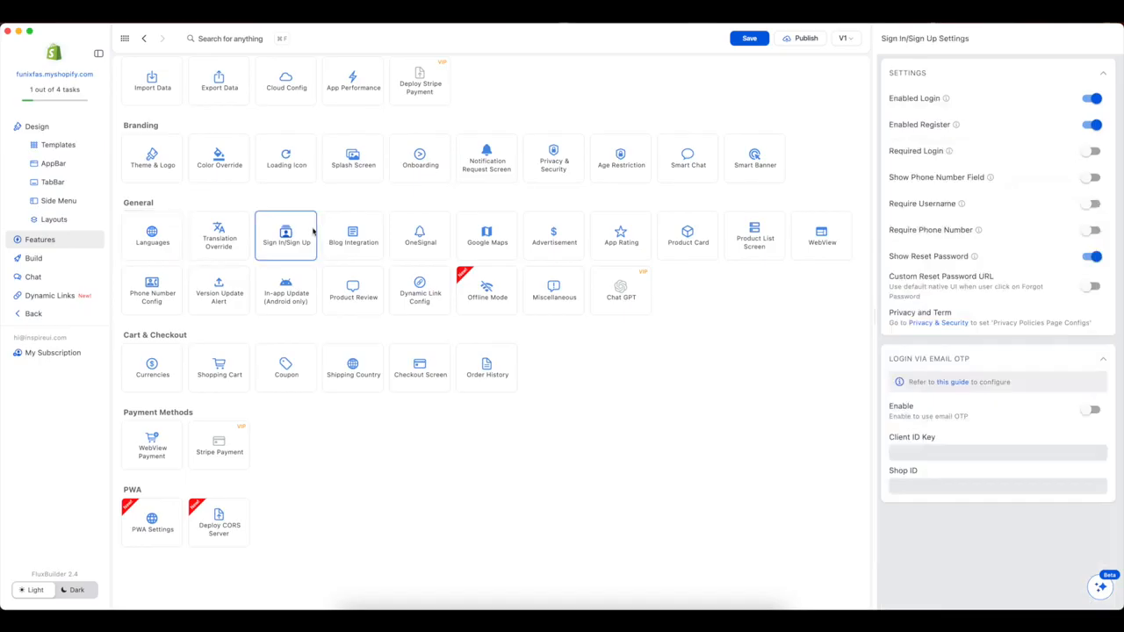
left_click(421, 246)
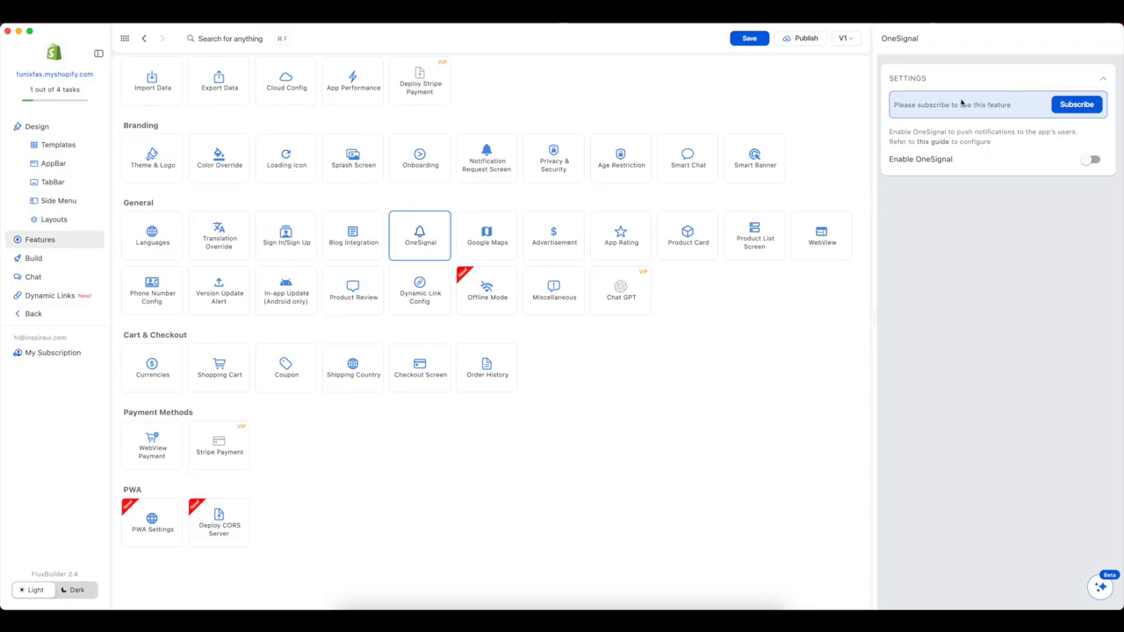
left_click(492, 243)
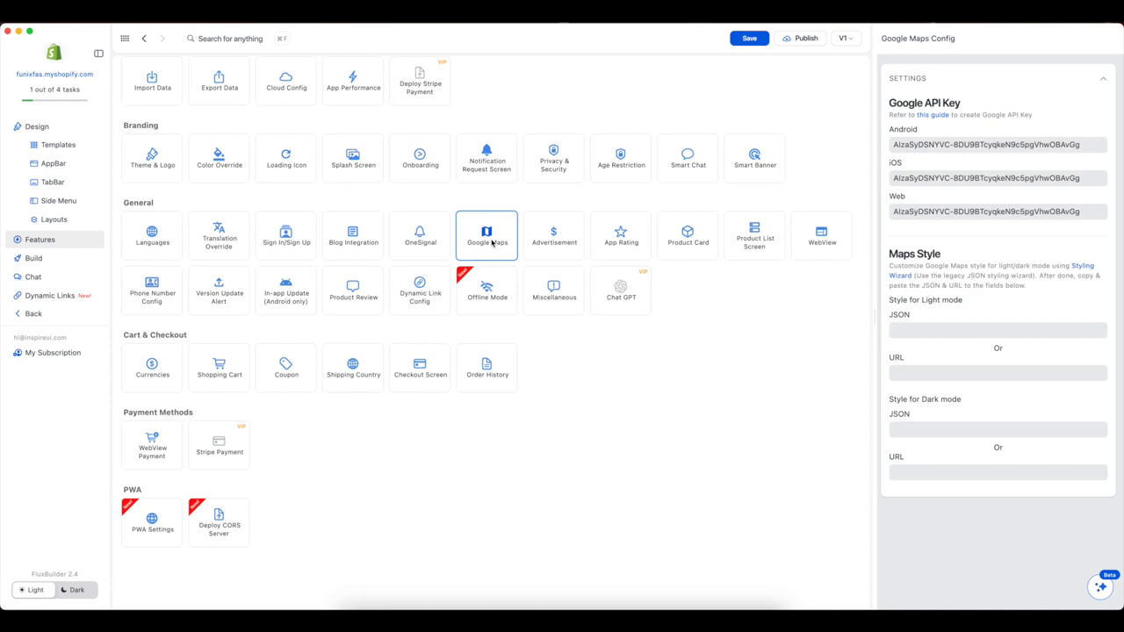
View the Advertisement settings, consult their configuration guide in the browser and return to FluxBuilder
left_click(576, 232)
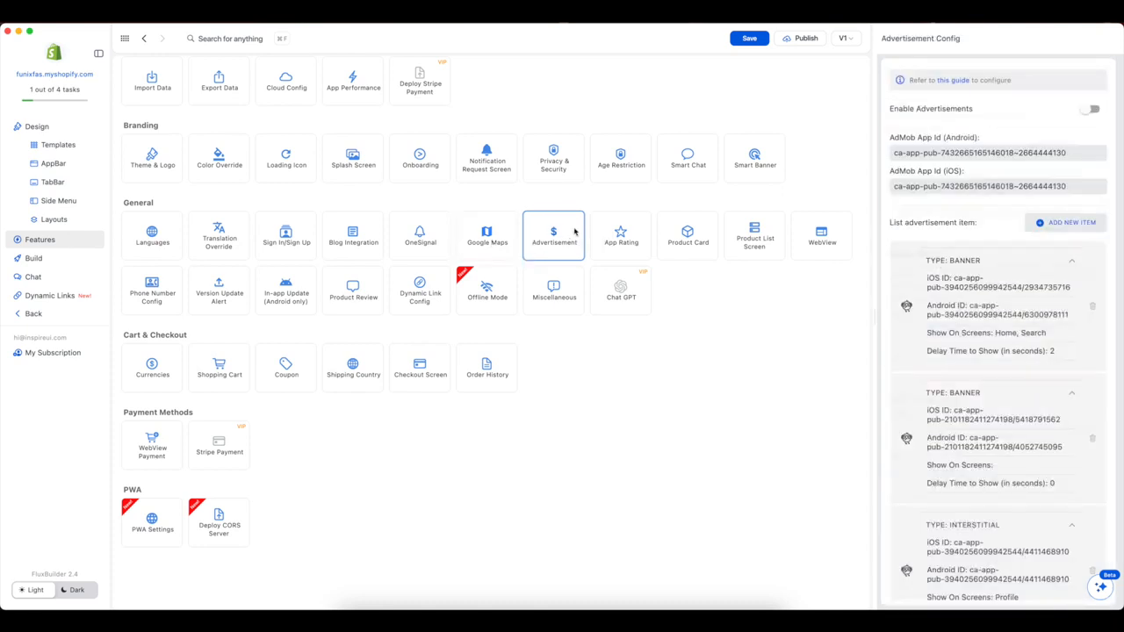
left_click(955, 80)
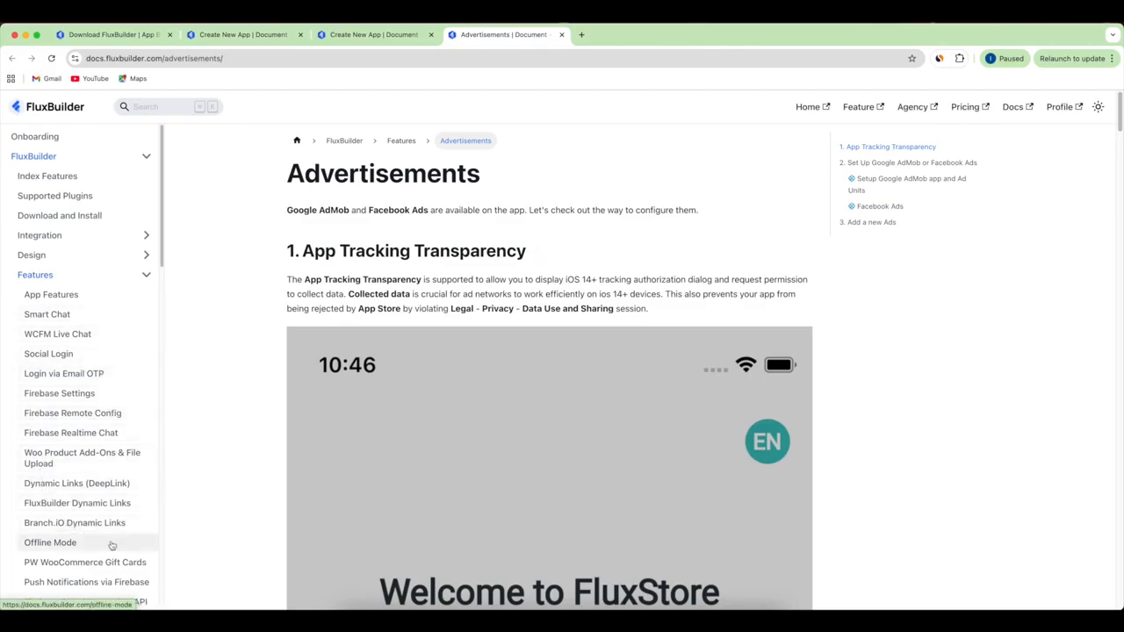
key("super+Tab")
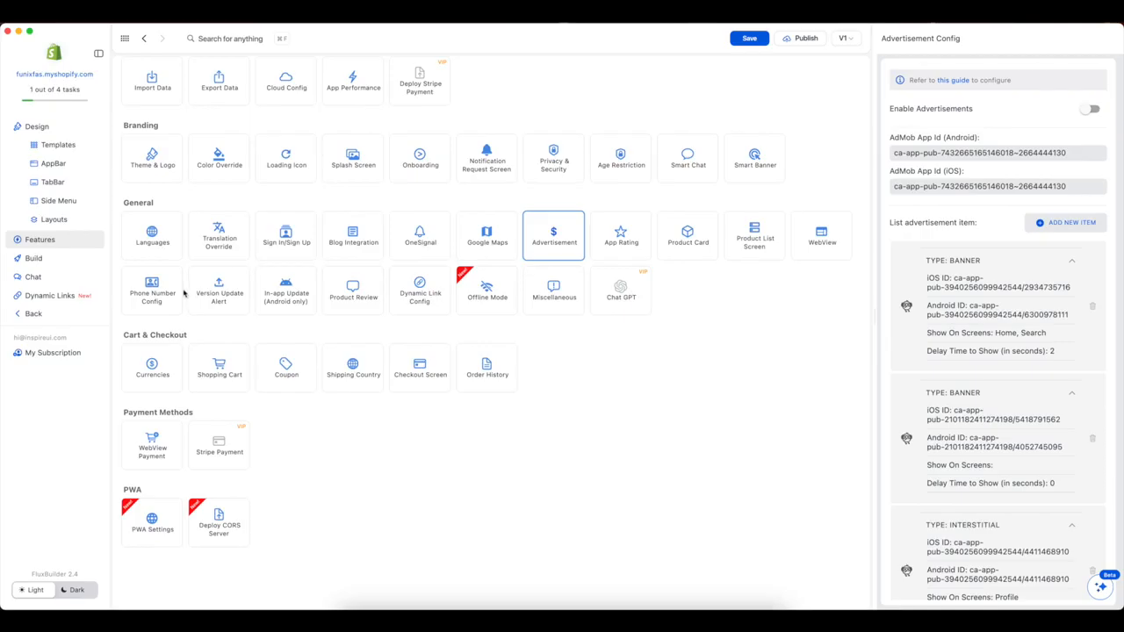
Search the features for "firebase", open the Firebase settings and enable Firebase
left_click(253, 38)
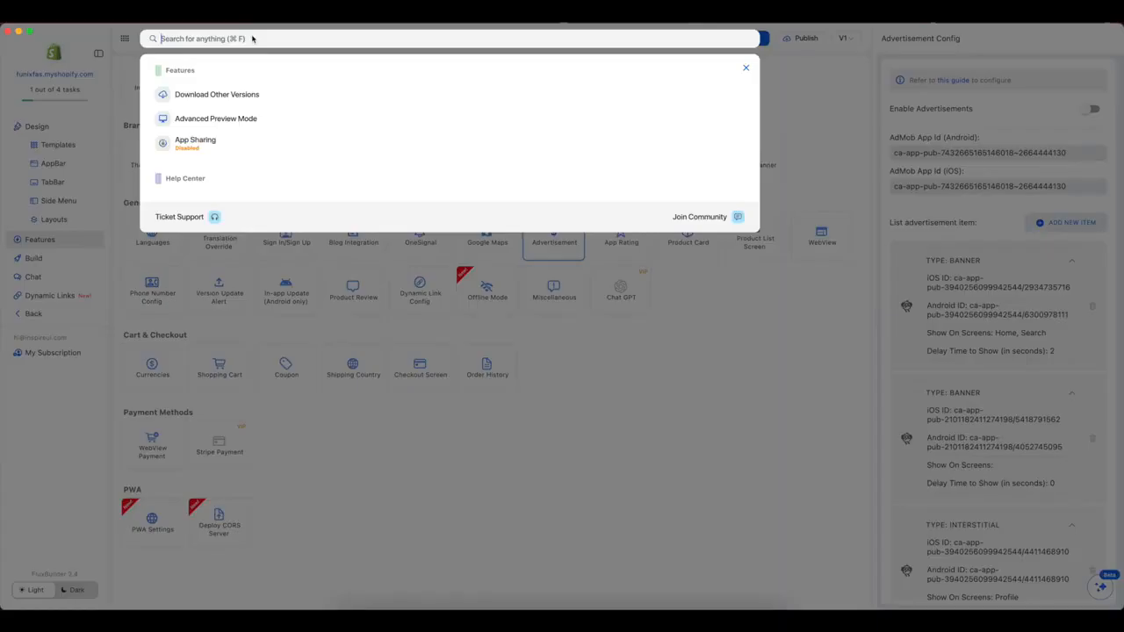
type("firebase")
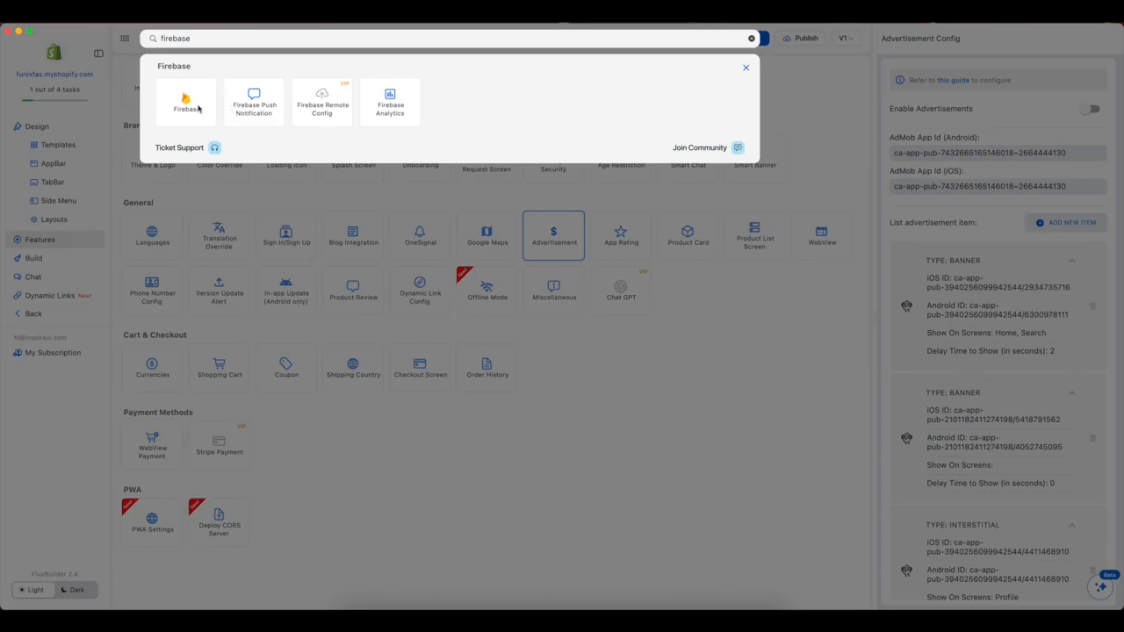
left_click(198, 108)
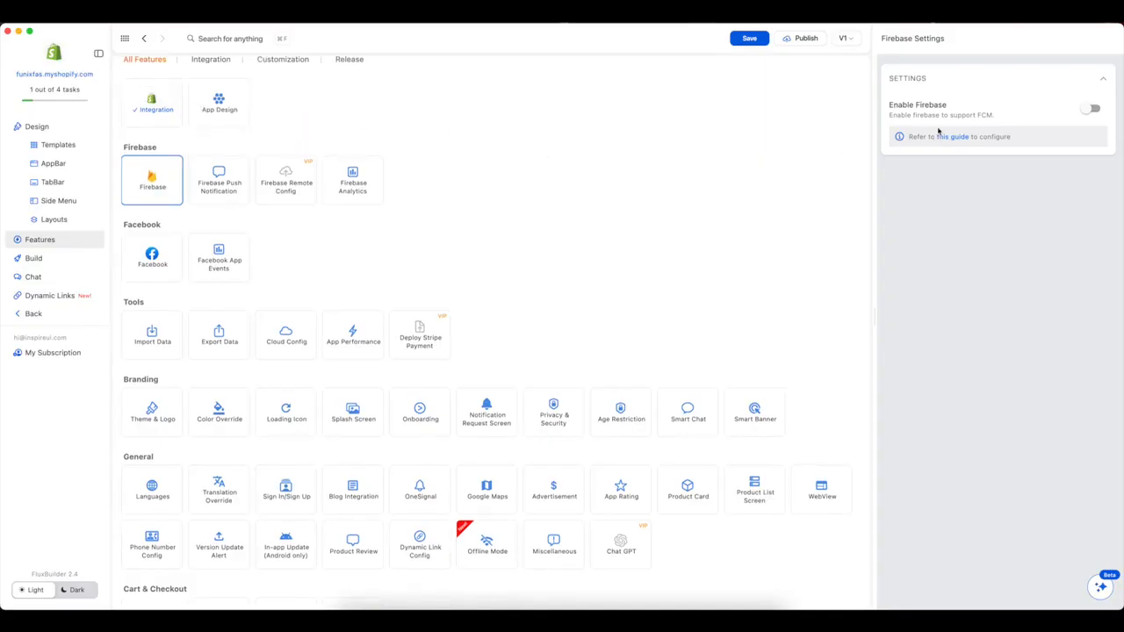
left_click(1090, 109)
scroll(249, 257, "up", 1)
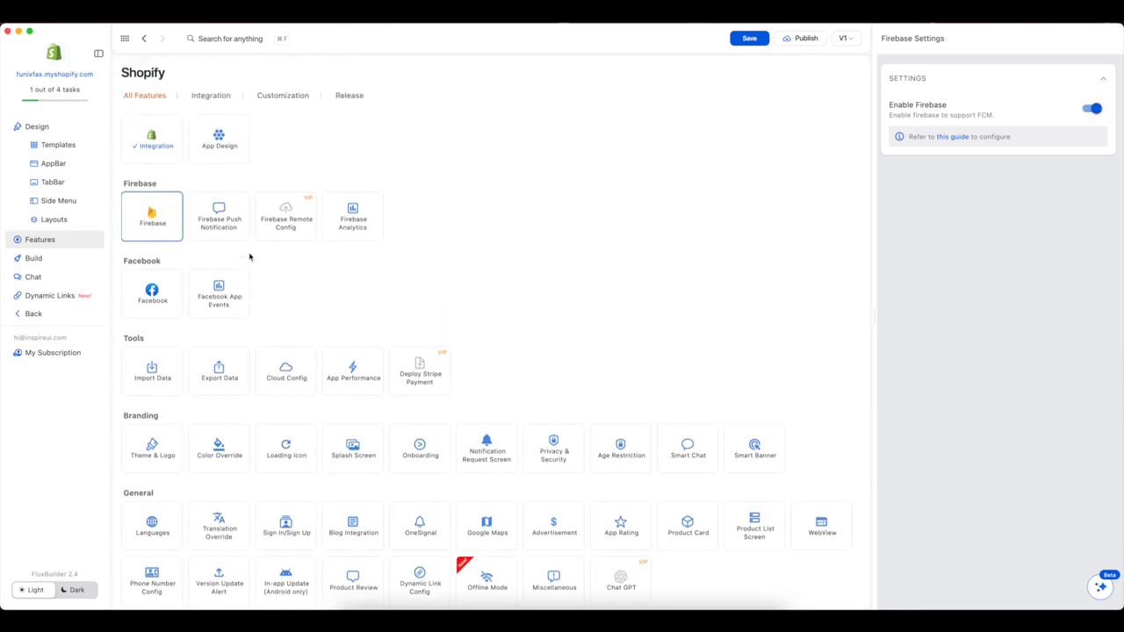
Check the logo and theme configuration through the task list, view the build options and return to the app design
left_click(61, 93)
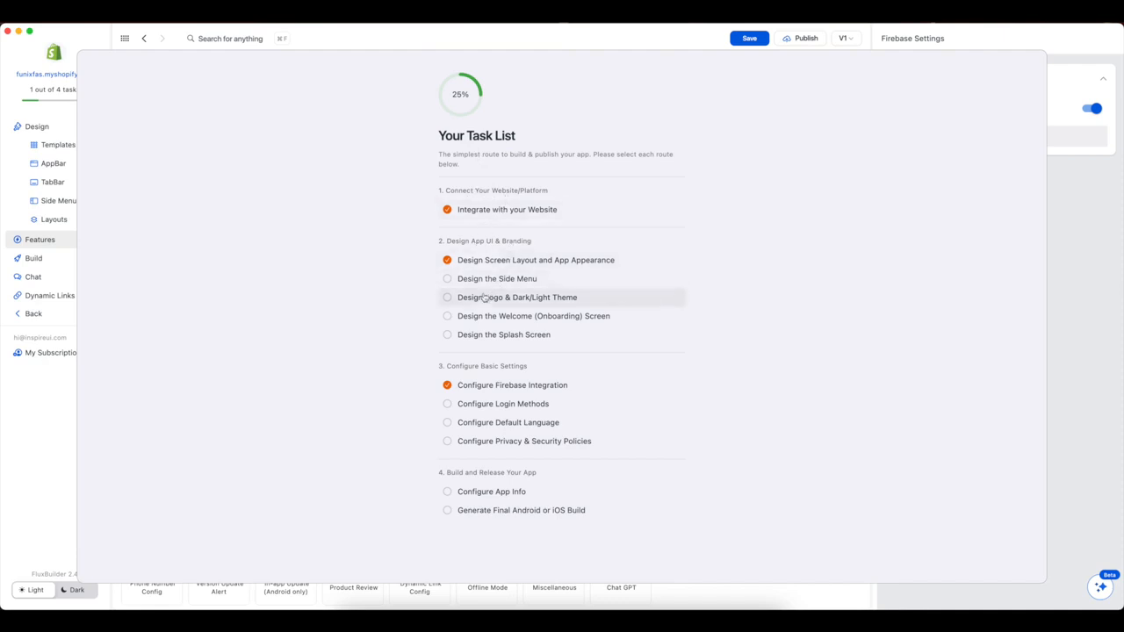
left_click(590, 301)
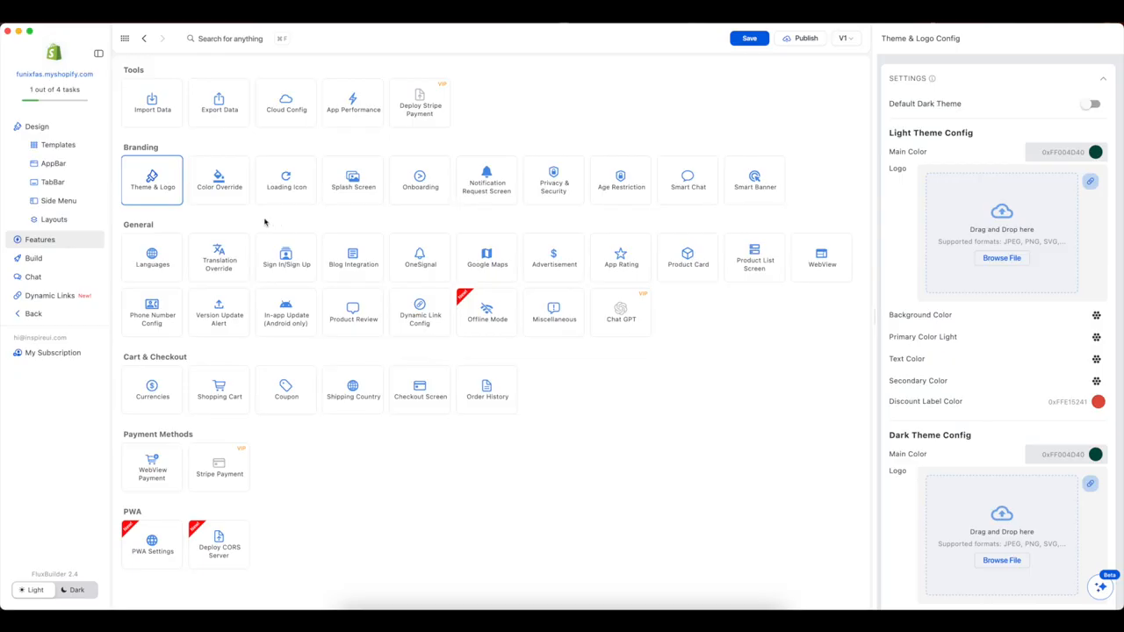
left_click(36, 258)
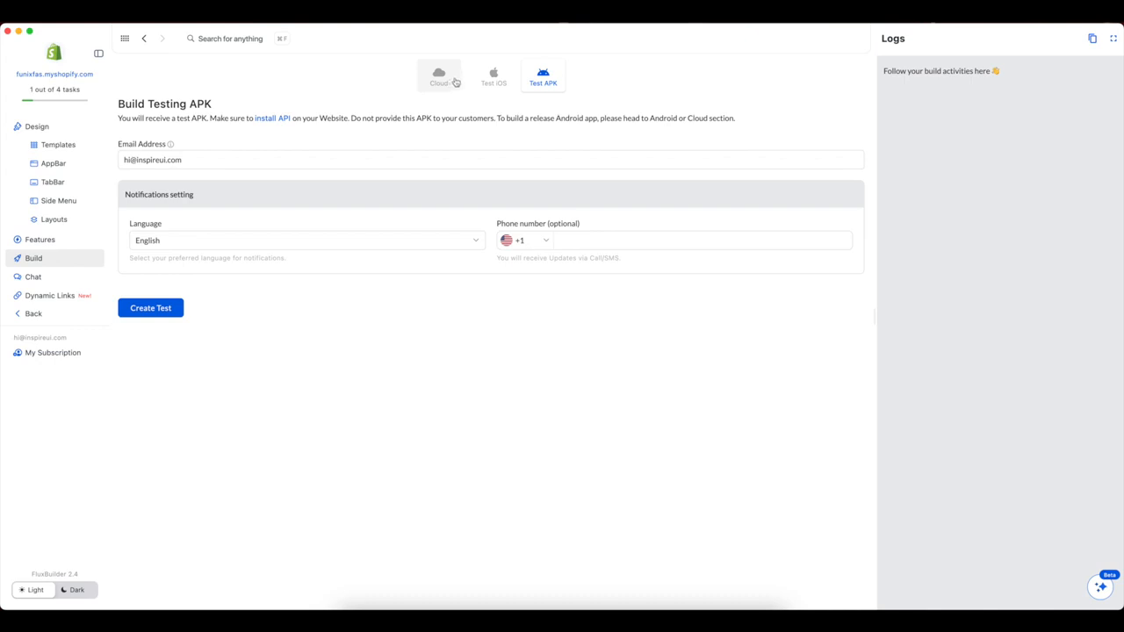
left_click(72, 132)
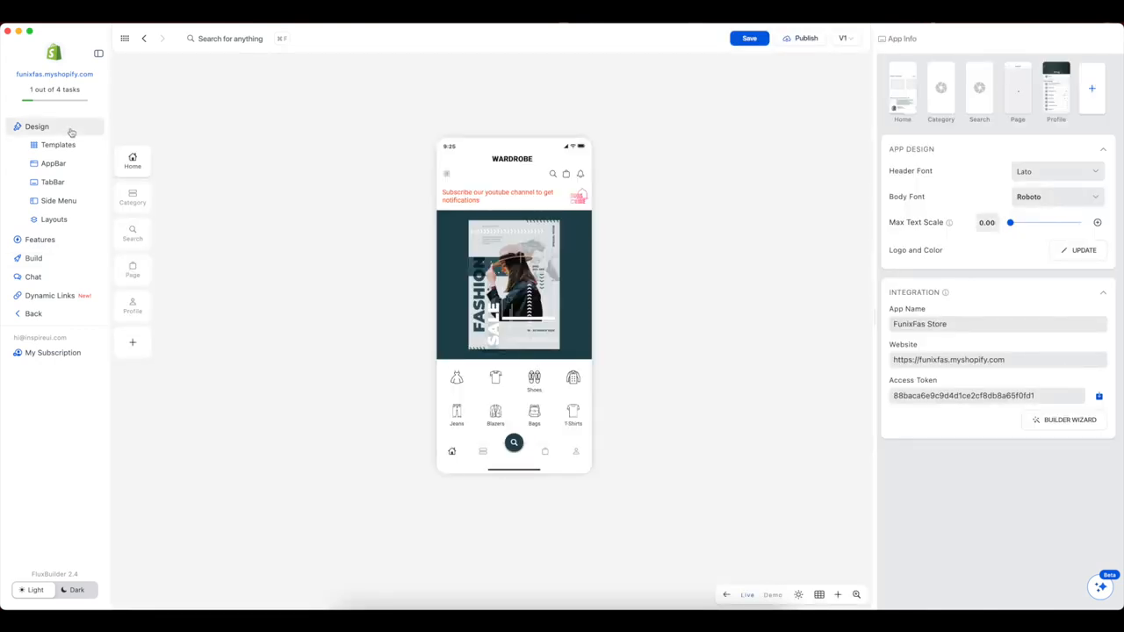